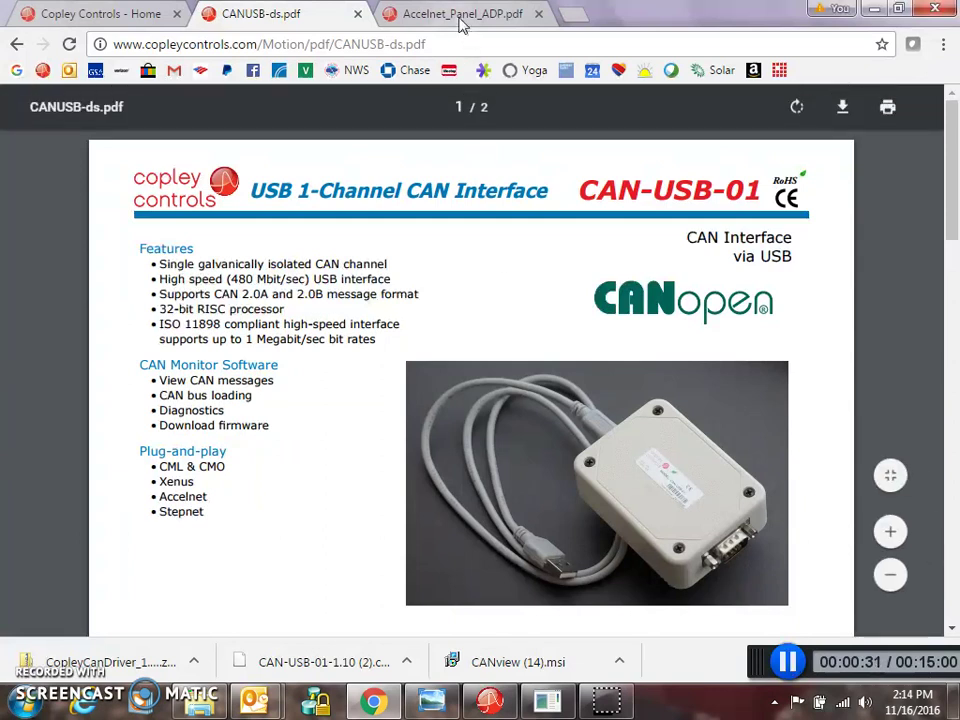
# Step: Switch Chrome to the Accelnet_Panel_ADP.pdf datasheet tab
pyautogui.click(460, 22)
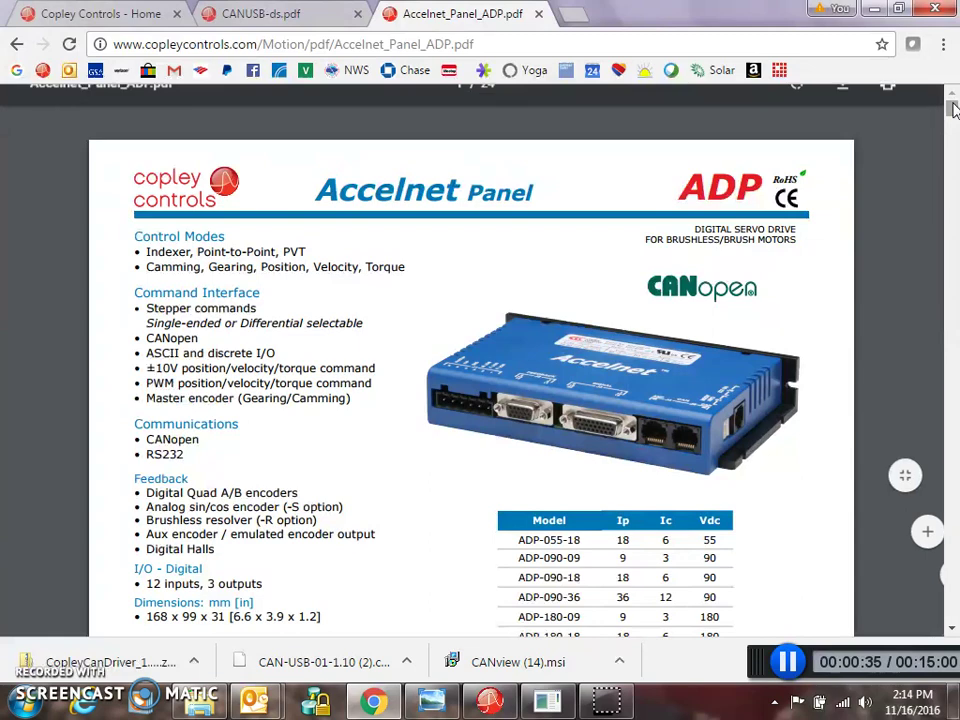
# Step: Show page 24 of 24 with the connector and CANopen Network Kit ADP-NK rows
pyautogui.moveTo(952, 108); pyautogui.dragTo(955, 635)
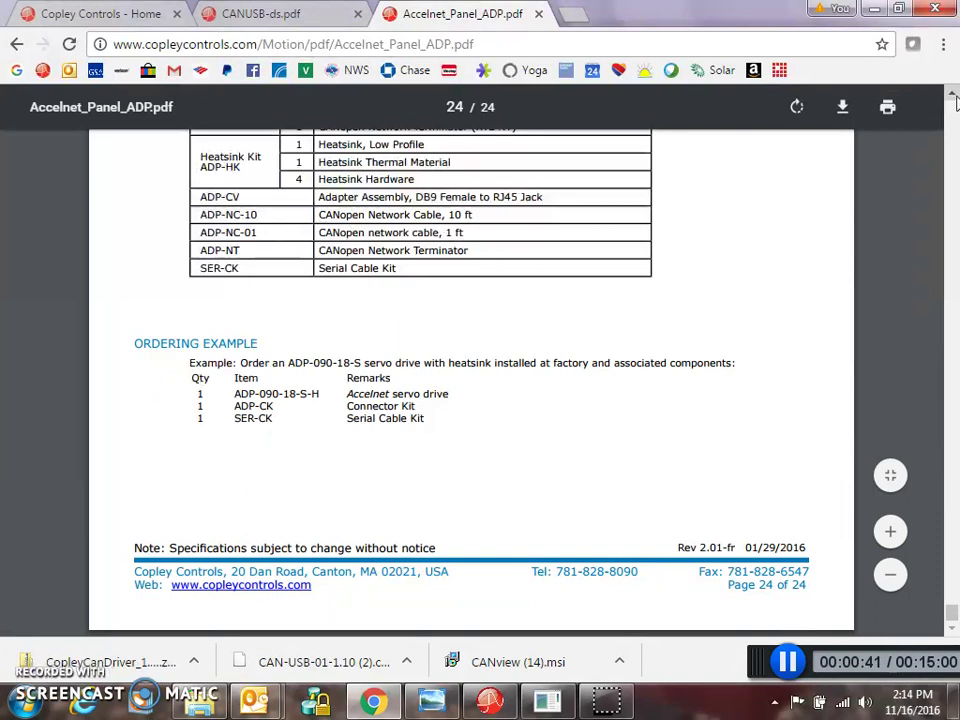
pyautogui.scroll(3, 955, 100)
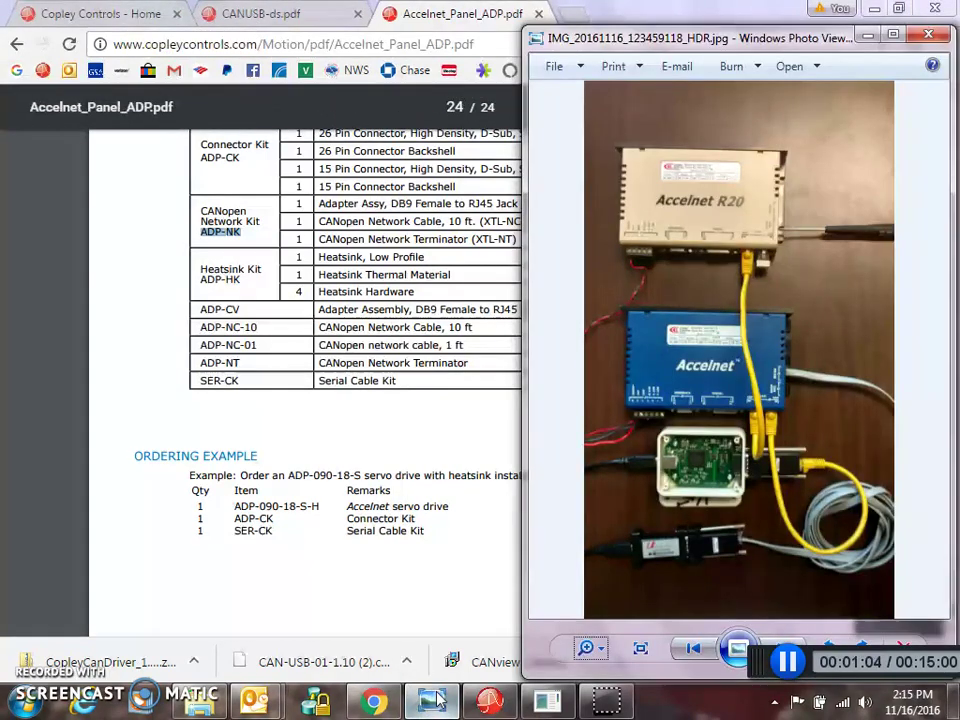
# Step: Bring up the IMG_20161116_123459118_HDR.jpg hardware photo and move it up and left
pyautogui.click(431, 700)
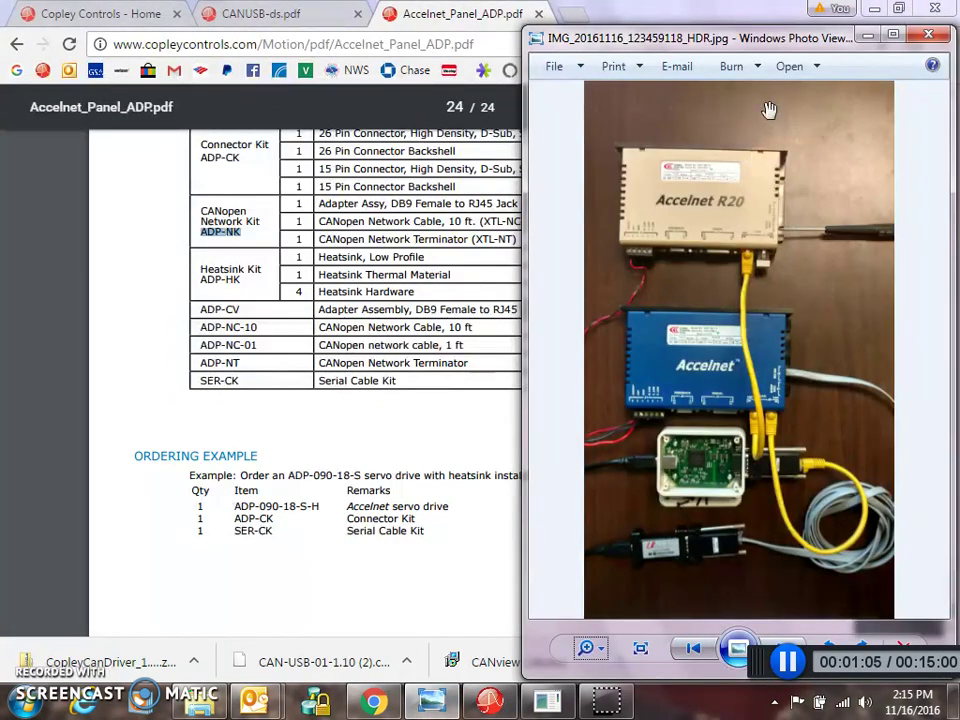
pyautogui.moveTo(570, 40); pyautogui.dragTo(504, 24)
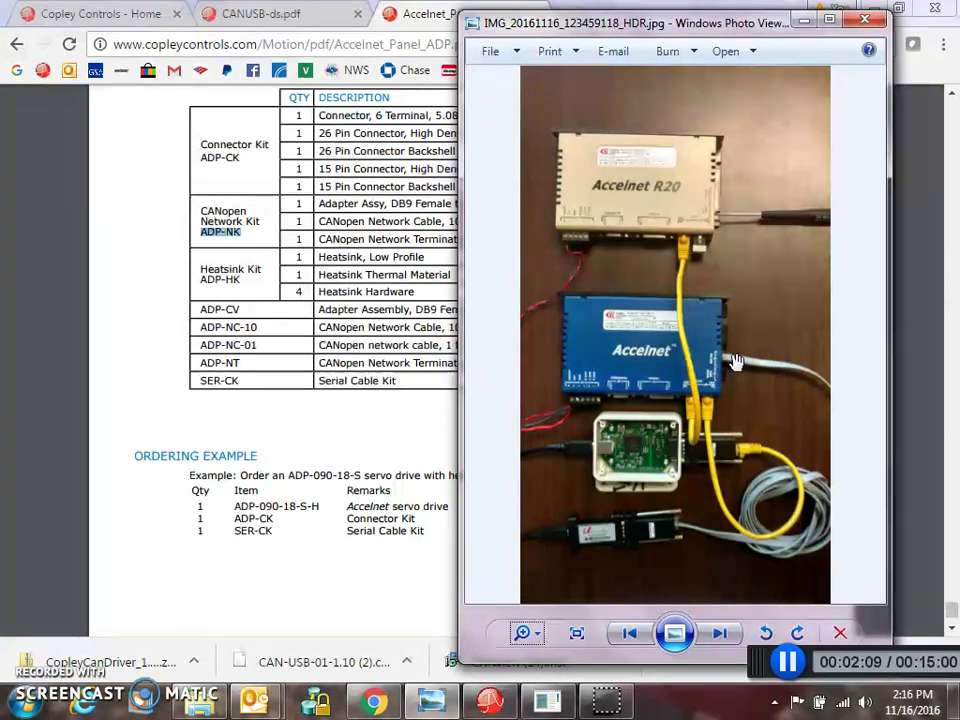
pyautogui.moveTo(313, 120)
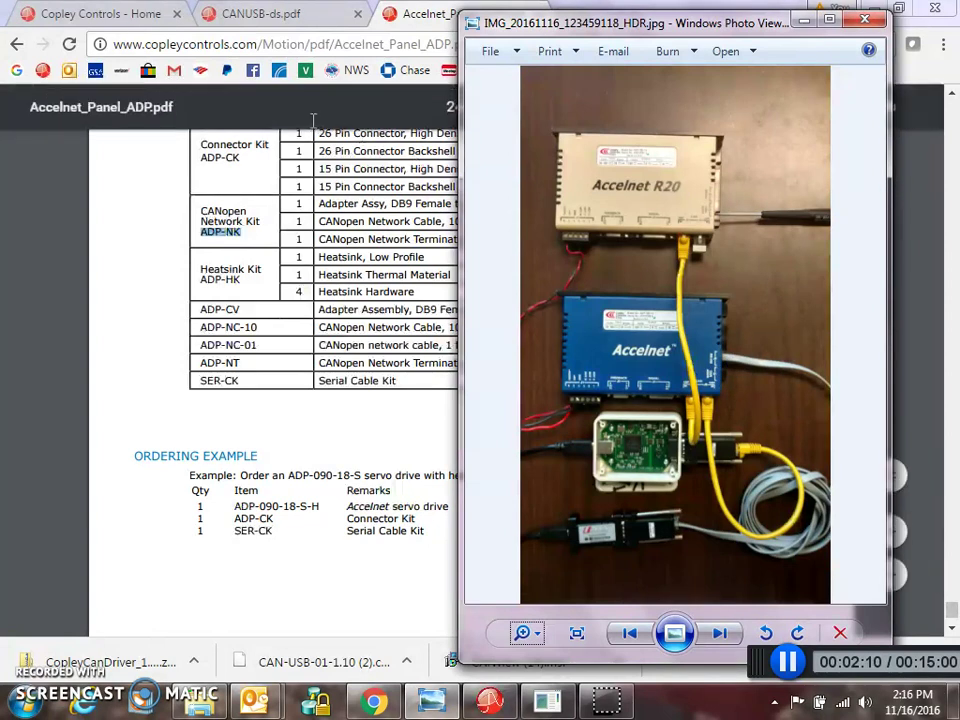
# Step: Open CAN-USB-01 Firmware/Drivers via Products > CAN Tools on the Copley site, then minimize Chrome
pyautogui.click(93, 18)
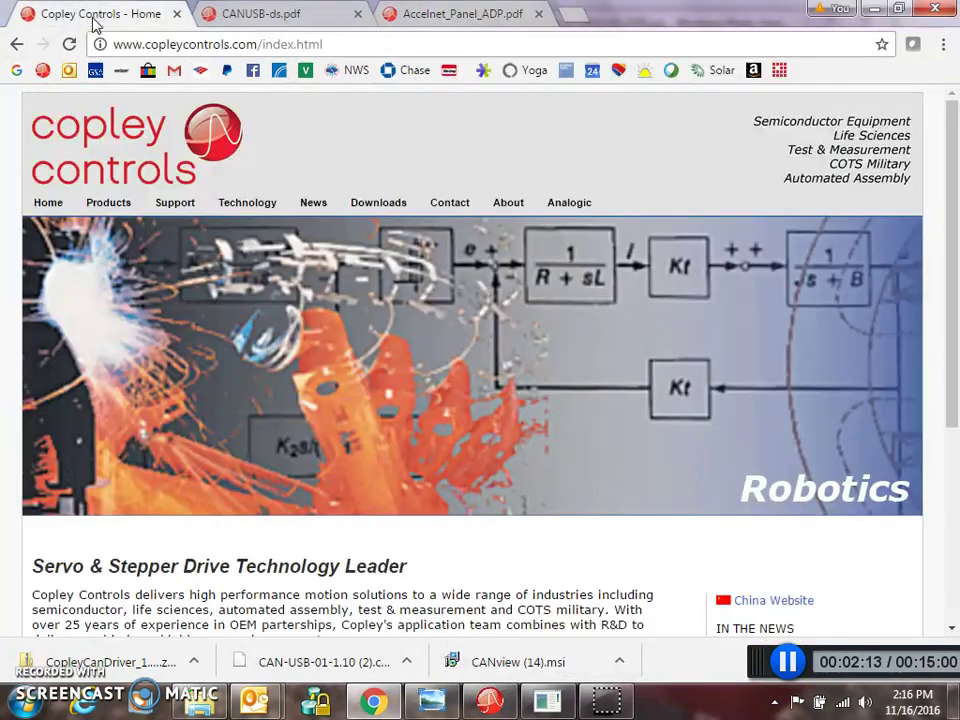
pyautogui.moveTo(118, 205)
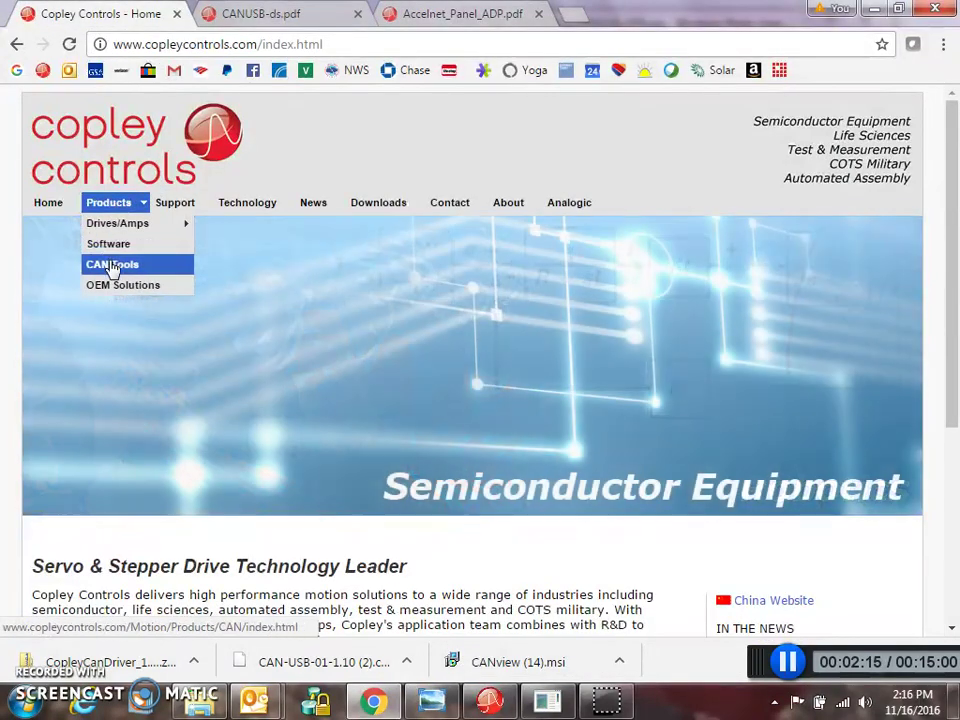
pyautogui.click(118, 264)
pyautogui.scroll(-1, 938, 465)
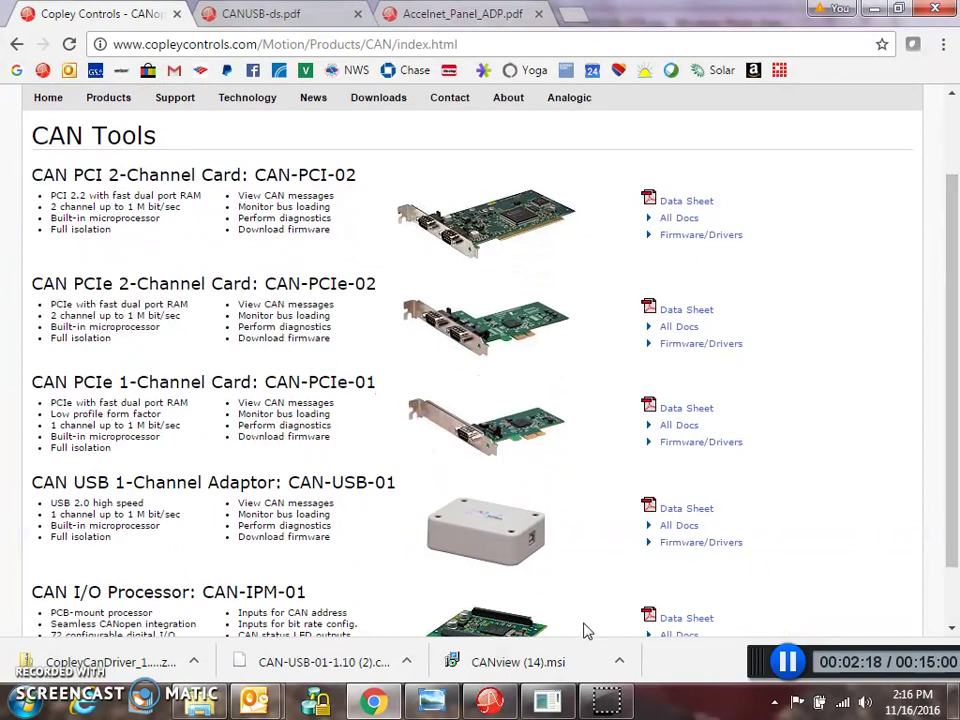
pyautogui.click(686, 543)
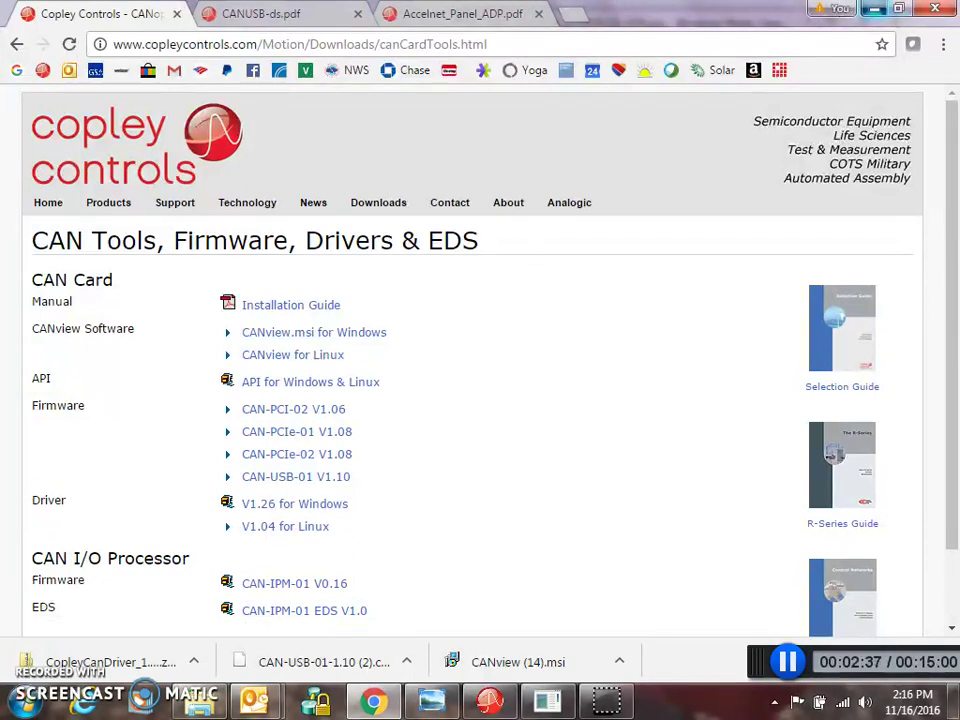
pyautogui.click(874, 8)
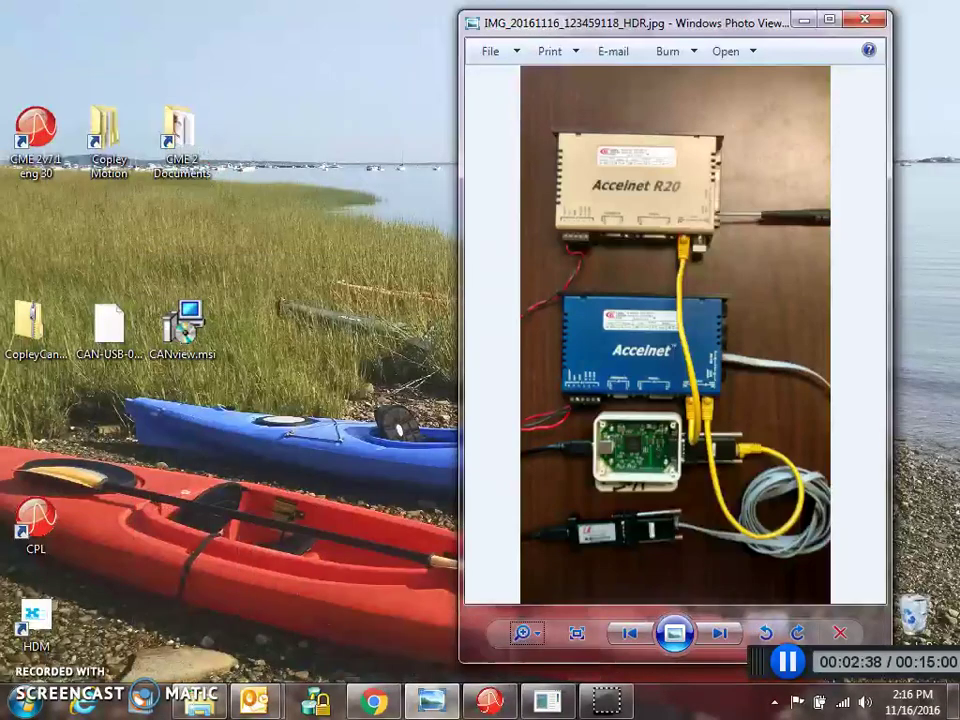
# Step: Open Device Manager through Control Panel > Hardware and Sound
pyautogui.click(40, 335)
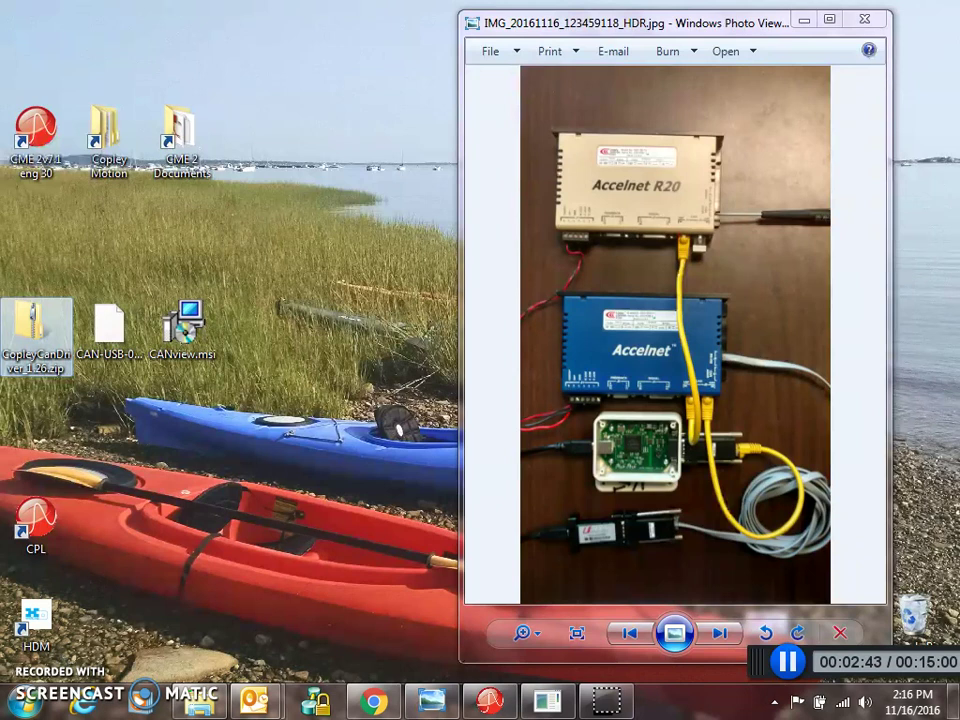
pyautogui.click(27, 710)
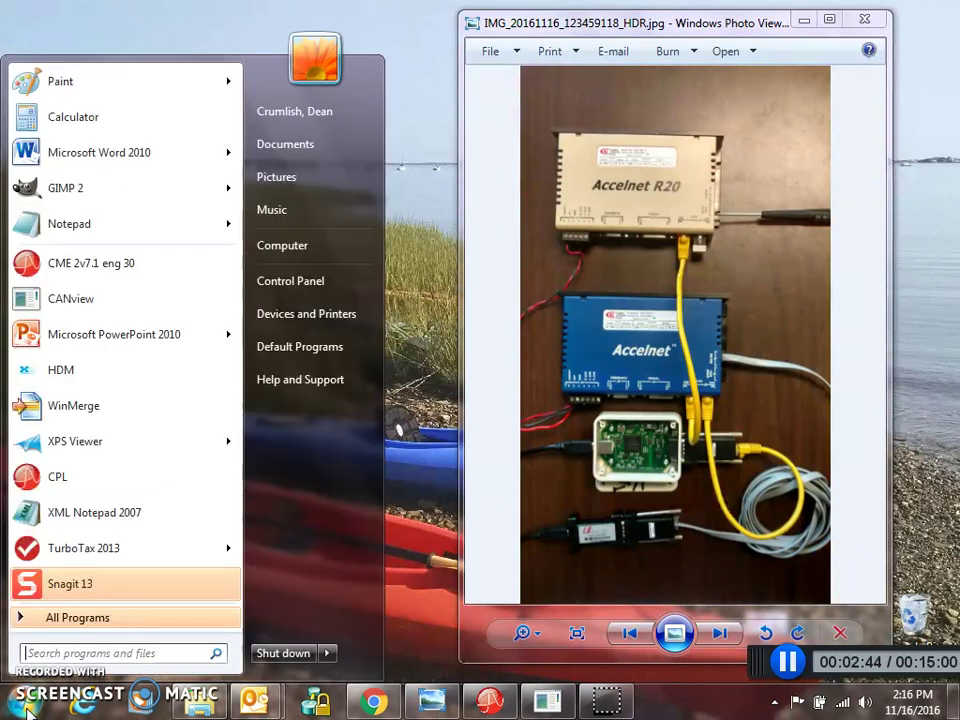
pyautogui.click(268, 281)
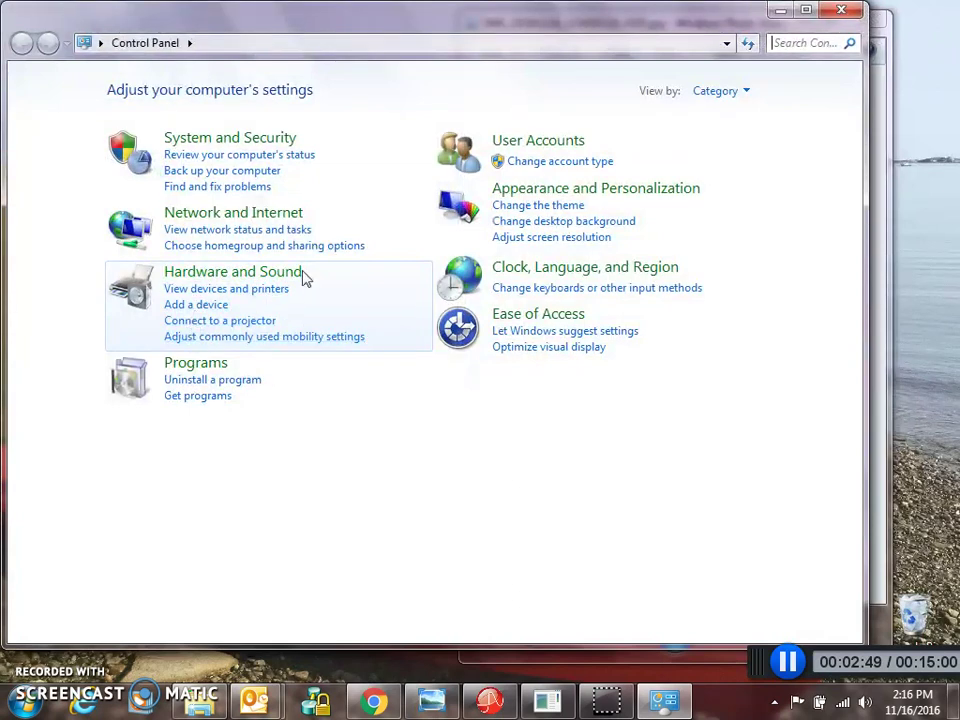
pyautogui.click(214, 272)
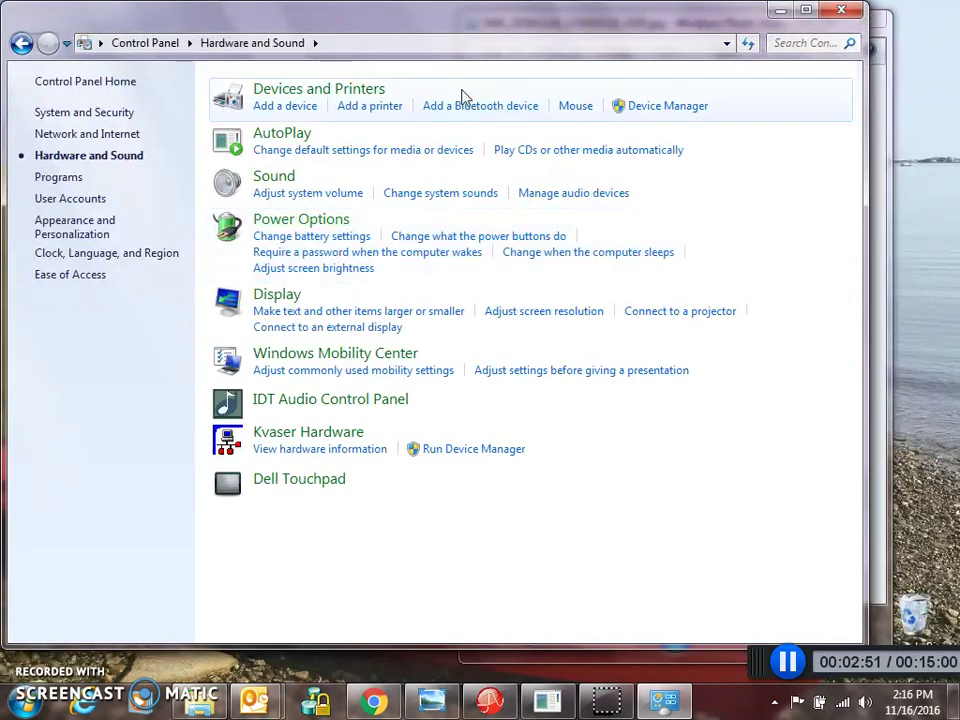
pyautogui.click(652, 106)
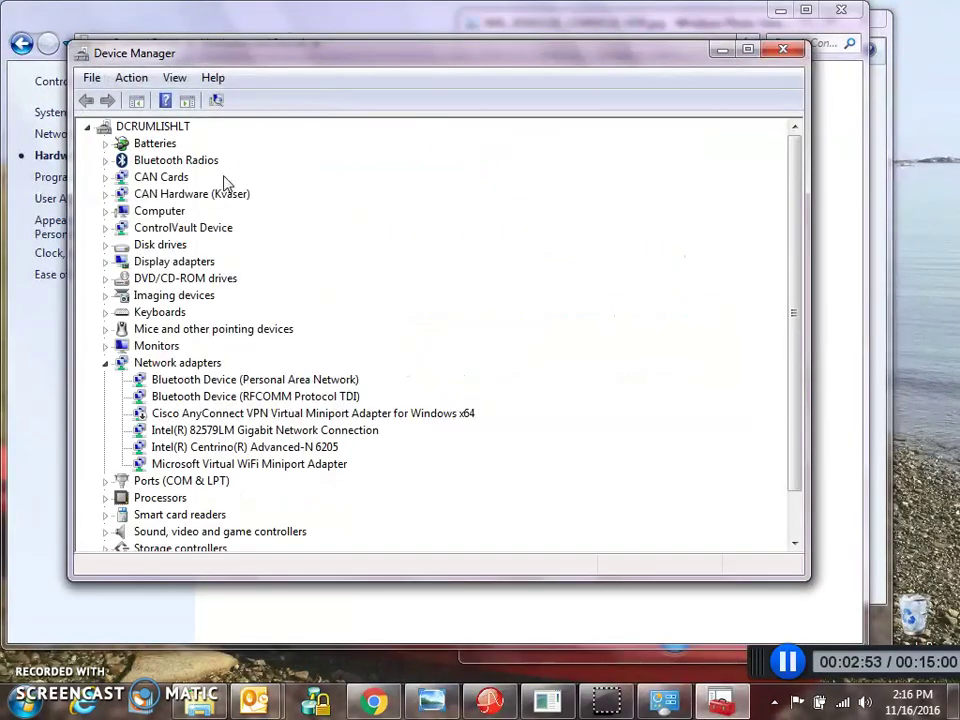
# Step: Check the Copley Controls CAN card's Driver tab shows version 1.26.0.0, then minimize Device Manager
pyautogui.click(104, 177)
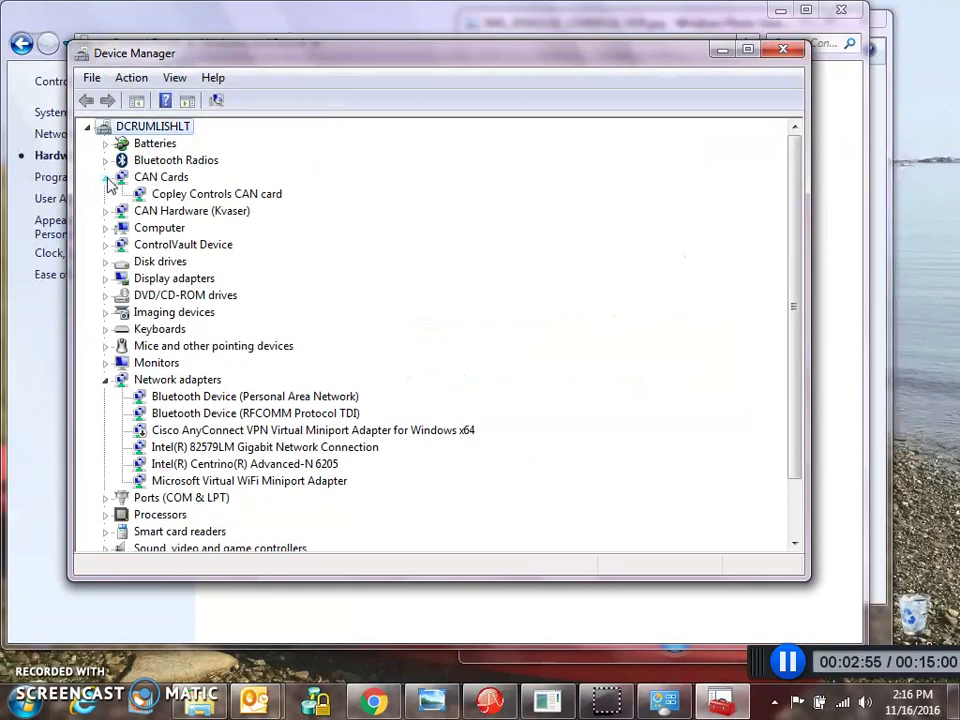
pyautogui.doubleClick(176, 195)
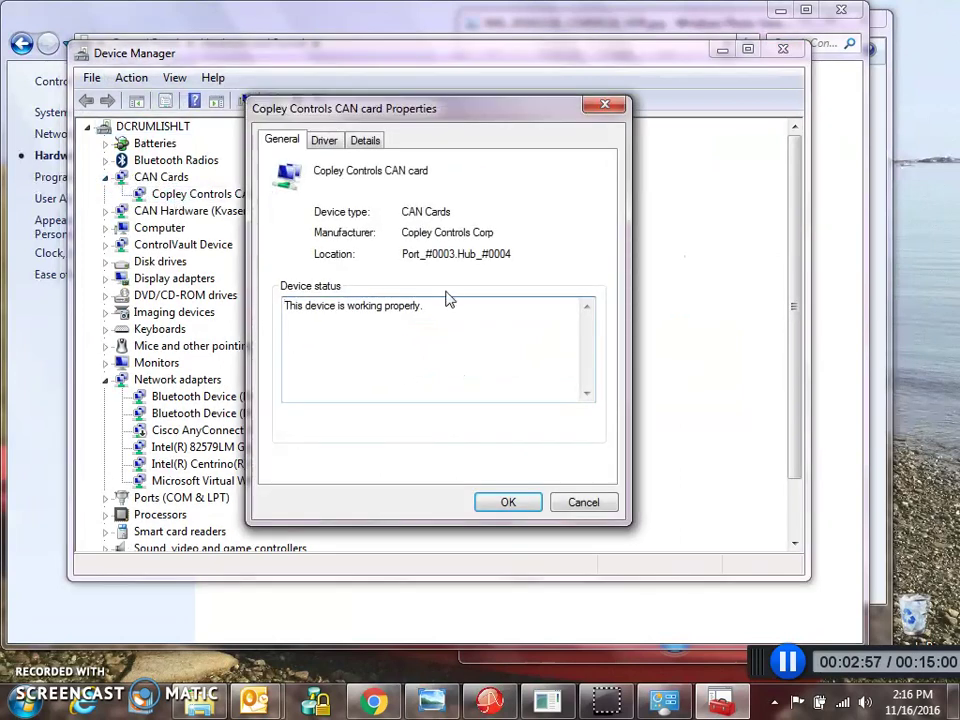
pyautogui.click(324, 142)
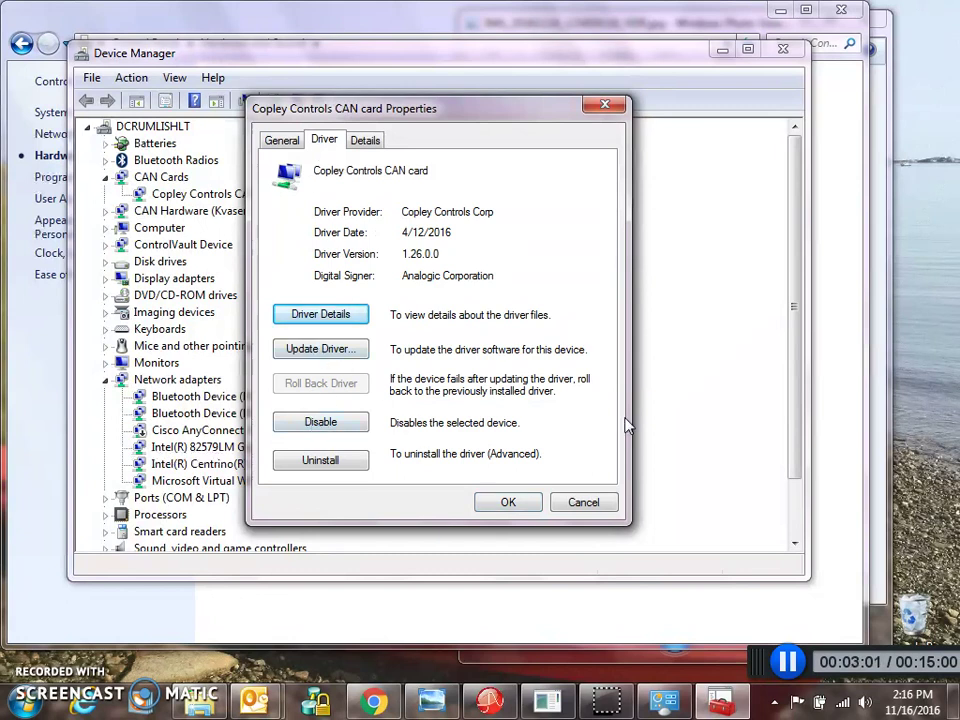
pyautogui.click(510, 503)
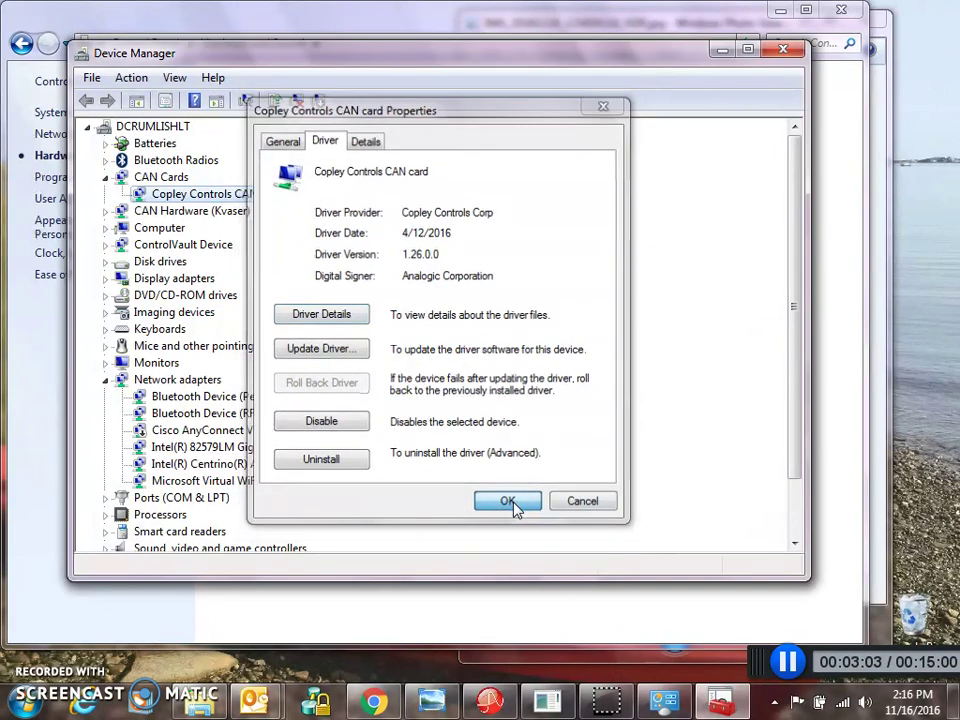
pyautogui.click(722, 50)
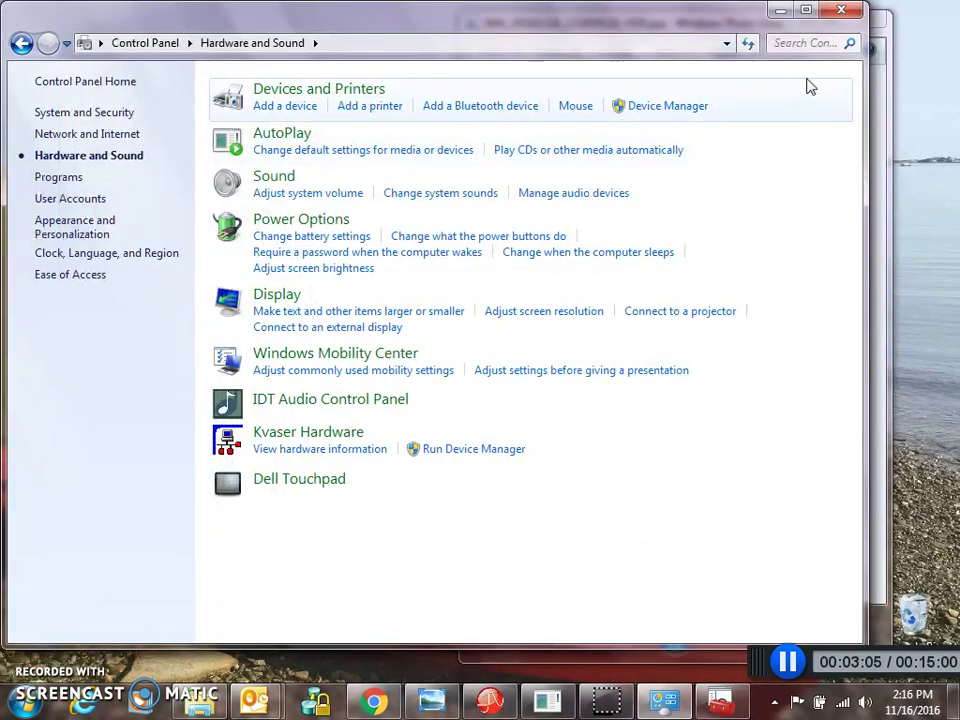
# Step: Minimize Control Panel and launch CANview from the Start menu
pyautogui.click(781, 12)
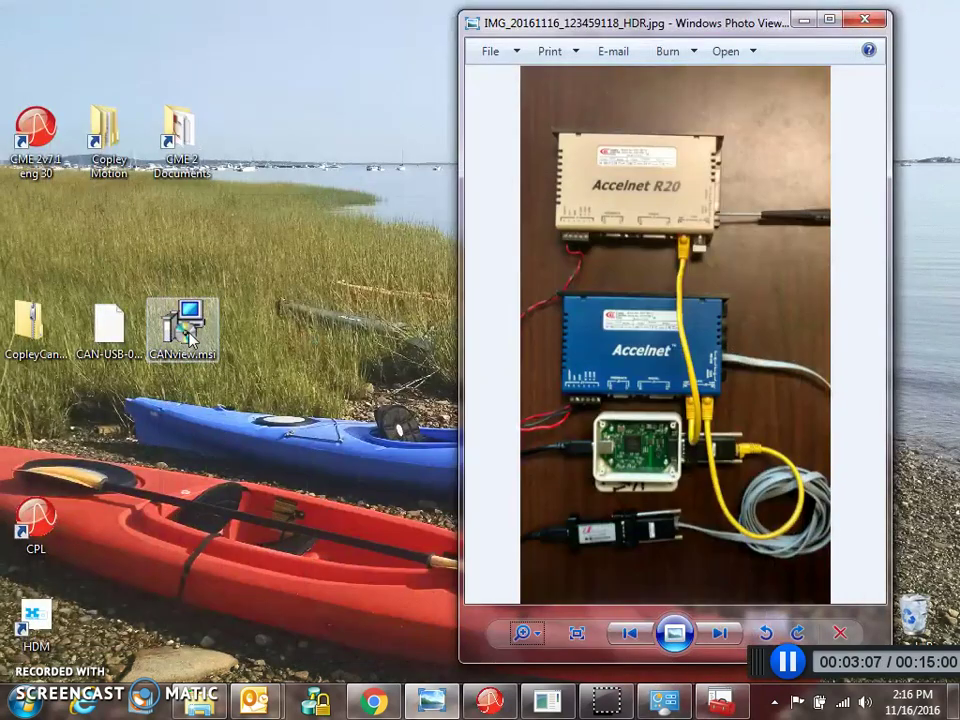
pyautogui.click(22, 704)
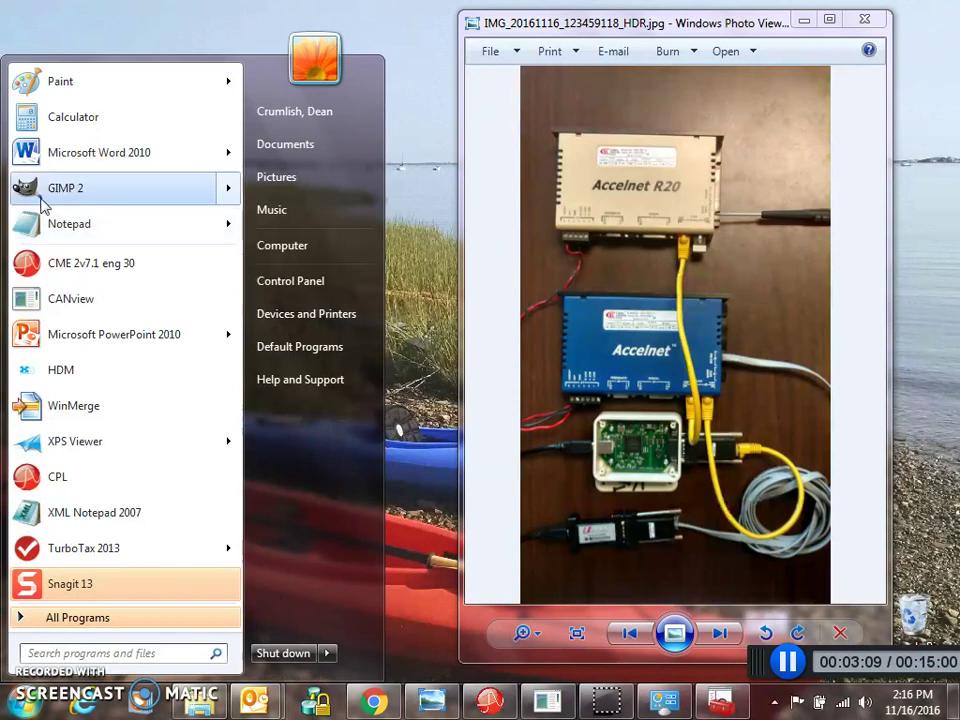
pyautogui.click(57, 300)
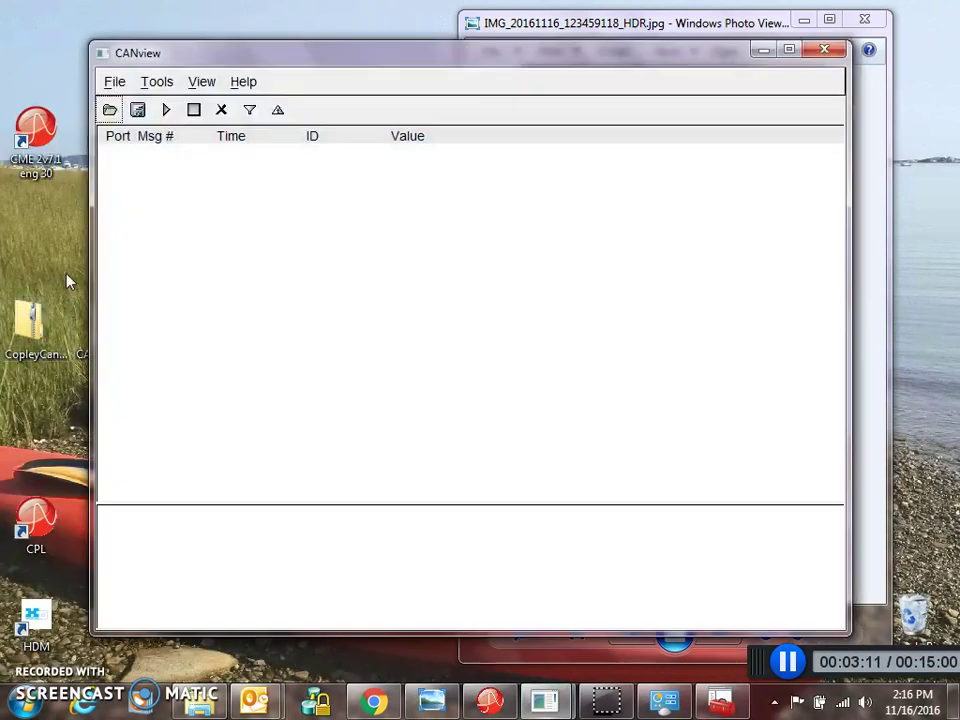
# Step: In Tools > Hardware config, confirm USB-CAN-01 firmware 1.10.00 and driver 1.26.00, then minimize CANview
pyautogui.click(160, 85)
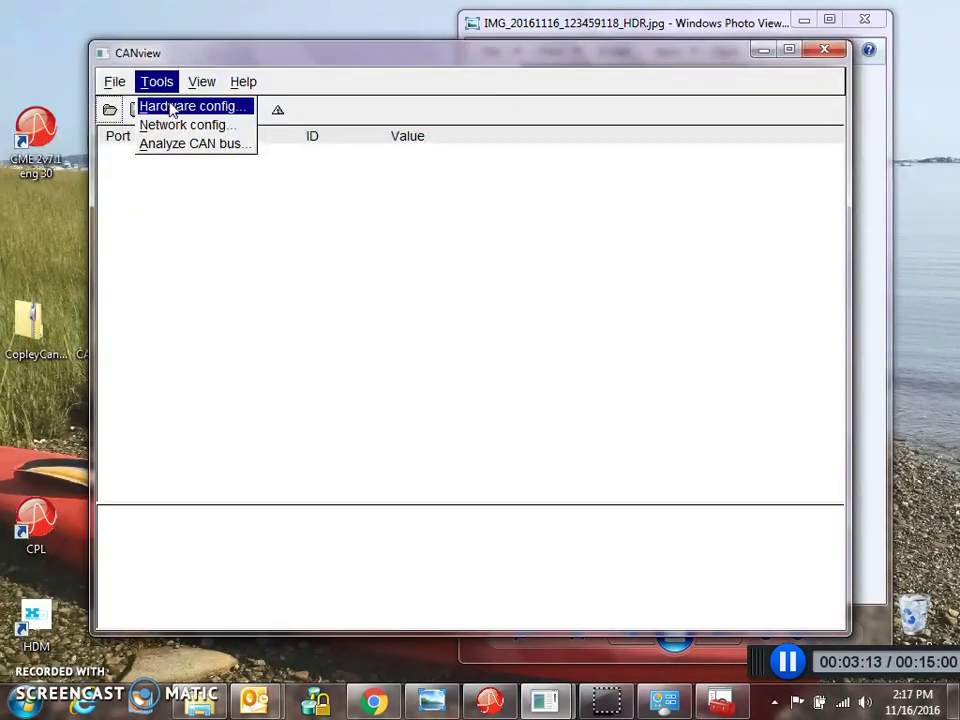
pyautogui.click(172, 106)
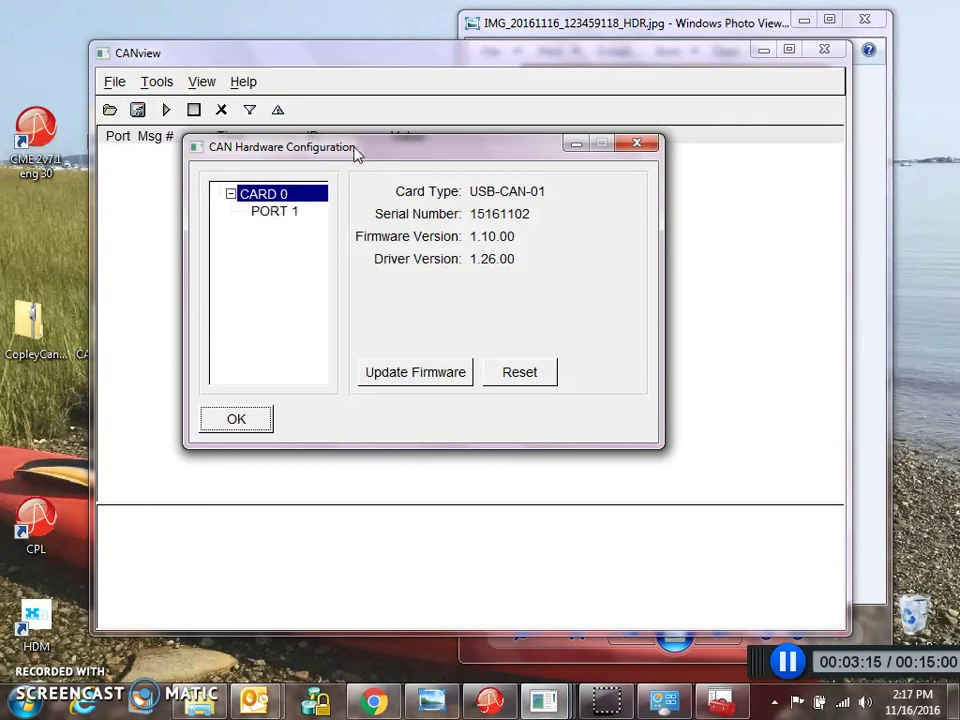
pyautogui.moveTo(355, 152); pyautogui.dragTo(487, 172)
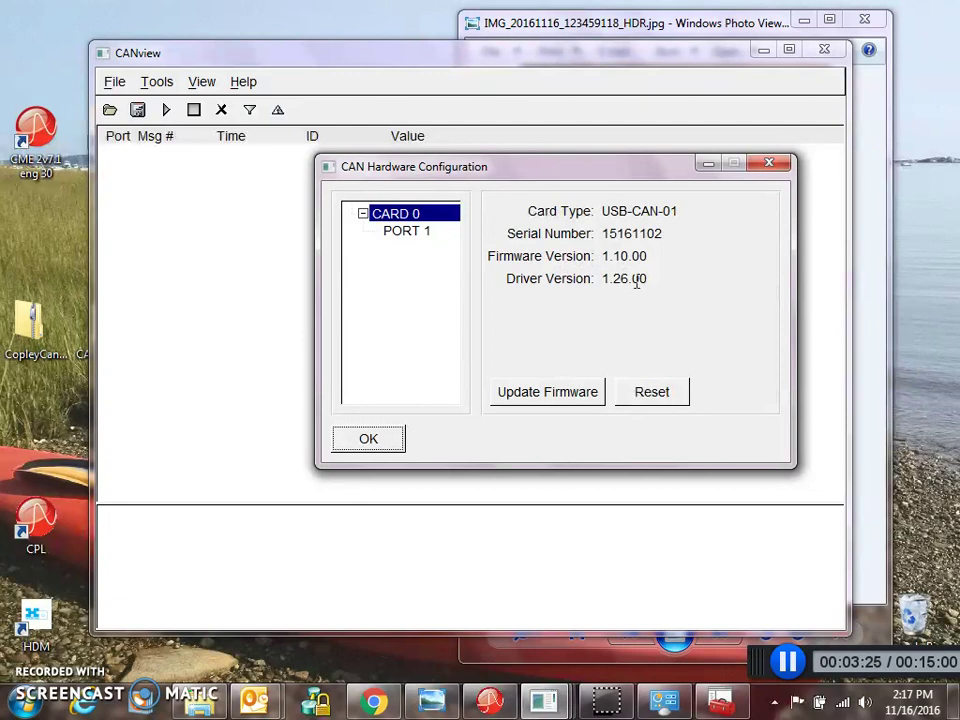
pyautogui.click(775, 164)
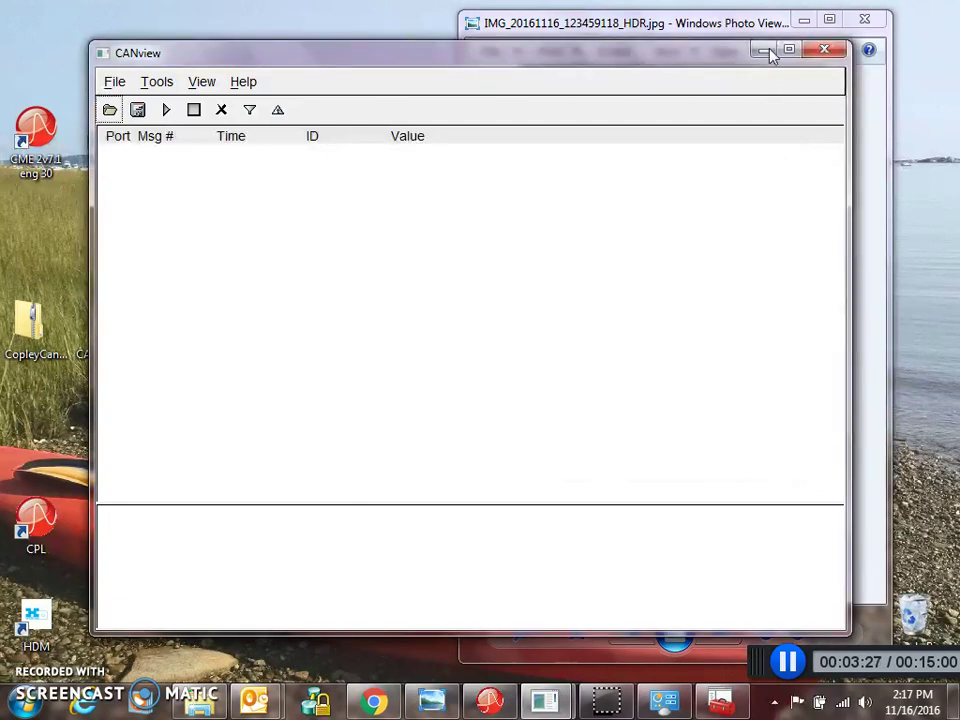
pyautogui.click(763, 50)
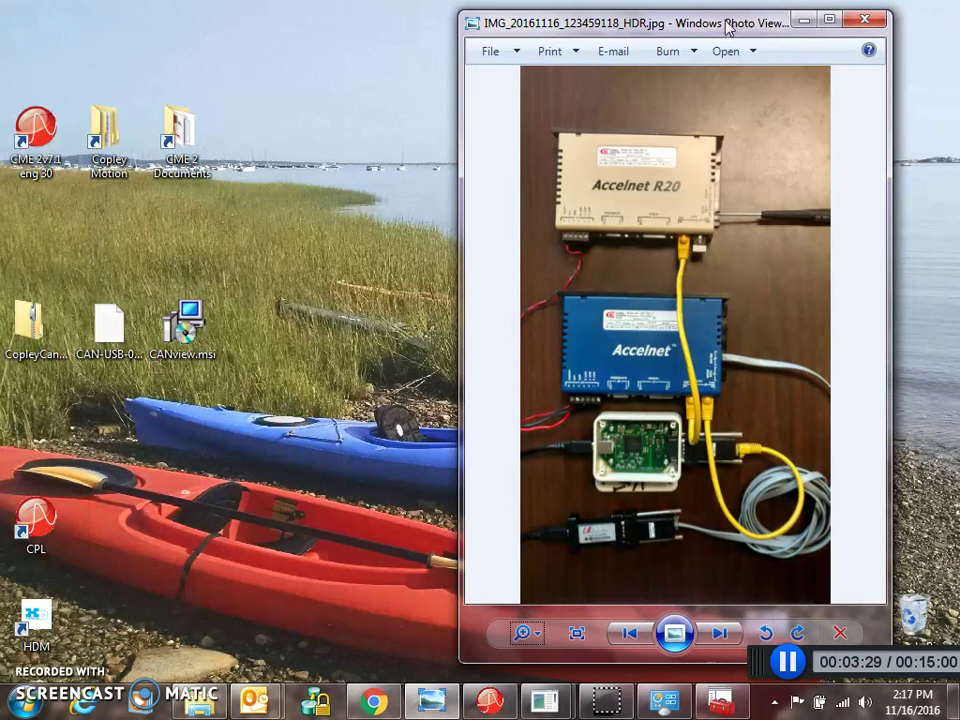
# Step: Restore the CME 2 window and shift it slightly left
pyautogui.moveTo(727, 28); pyautogui.dragTo(731, 19)
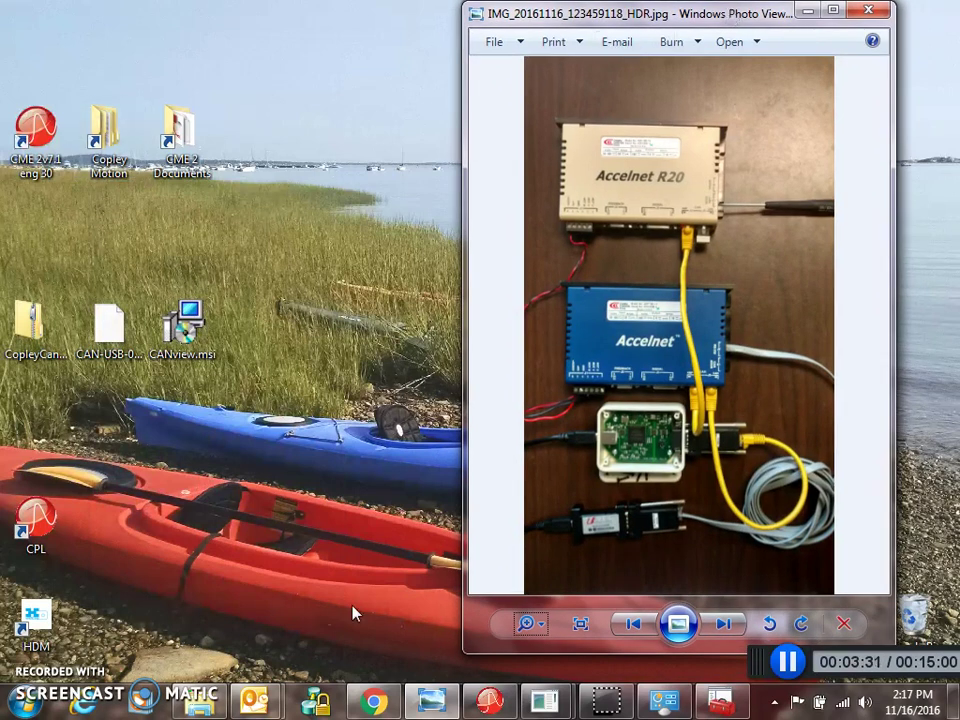
pyautogui.click(489, 702)
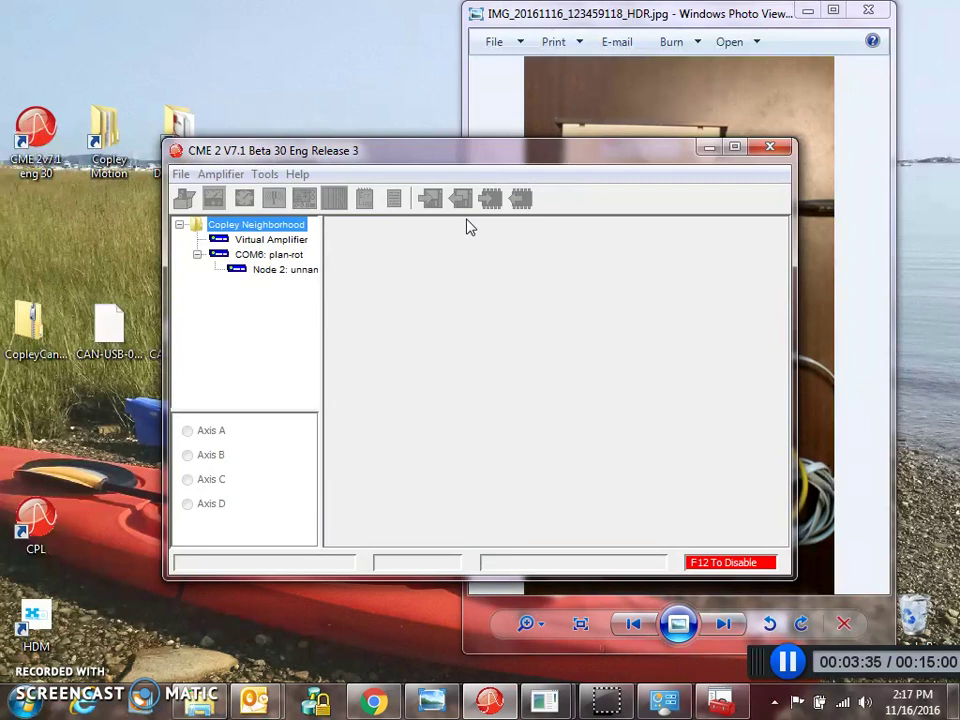
pyautogui.moveTo(535, 158); pyautogui.dragTo(478, 167)
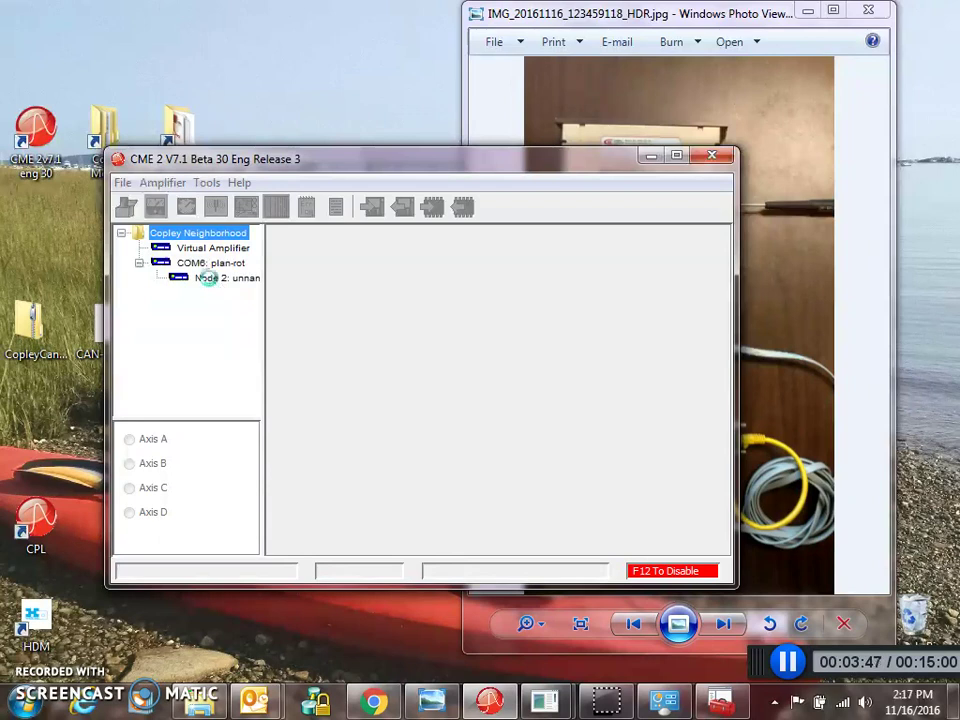
# Step: Connect to the R20-180-18 drive at CAN node 2 and review its Control Panel
pyautogui.doubleClick(207, 278)
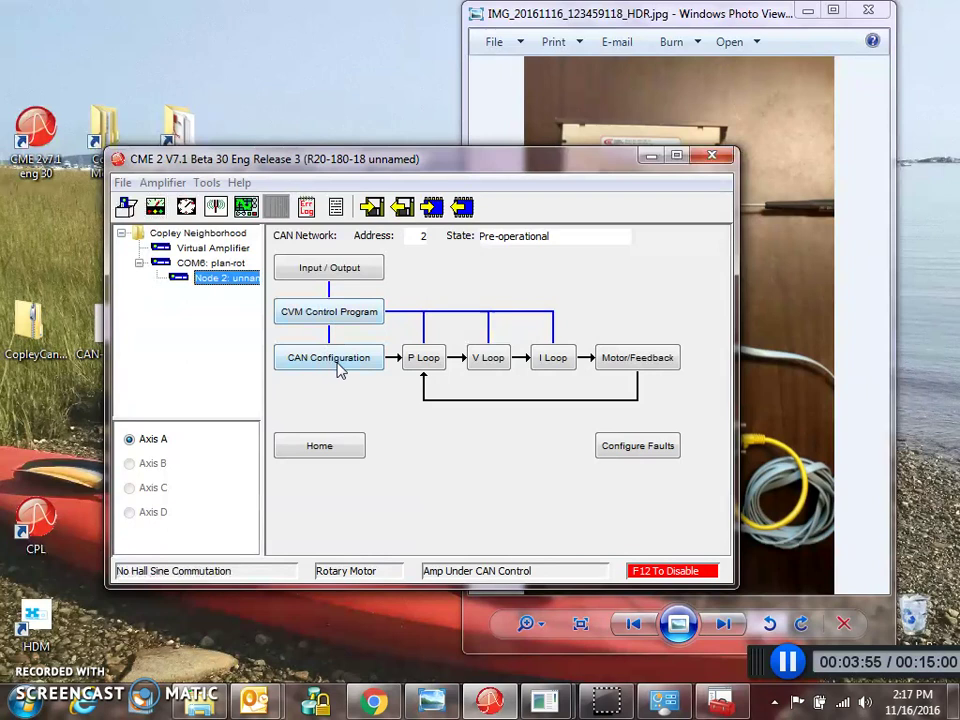
pyautogui.click(155, 206)
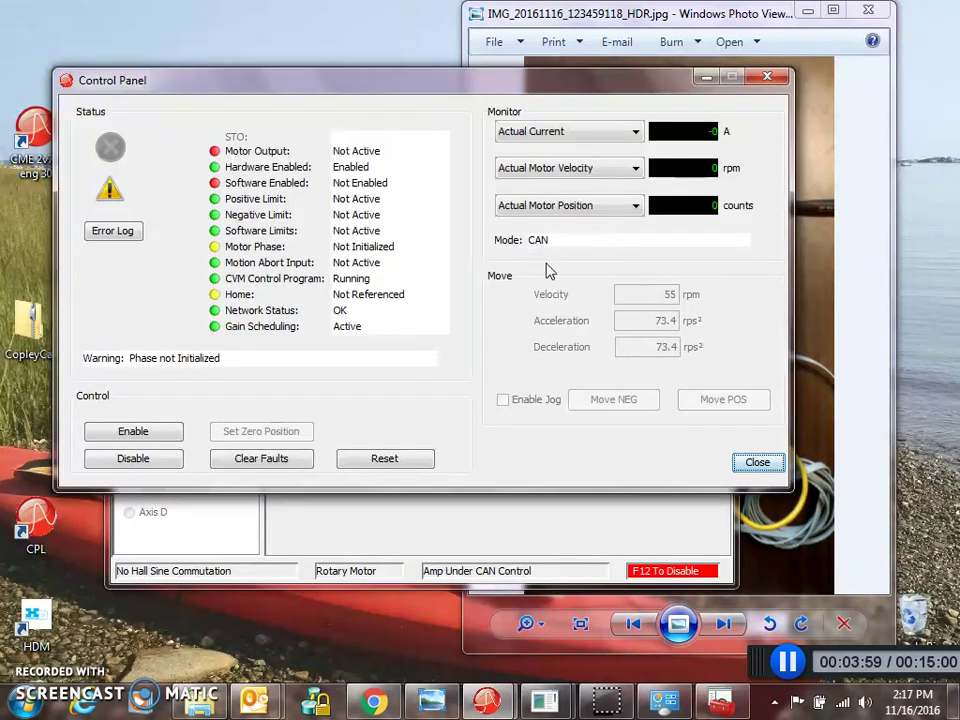
pyautogui.click(757, 463)
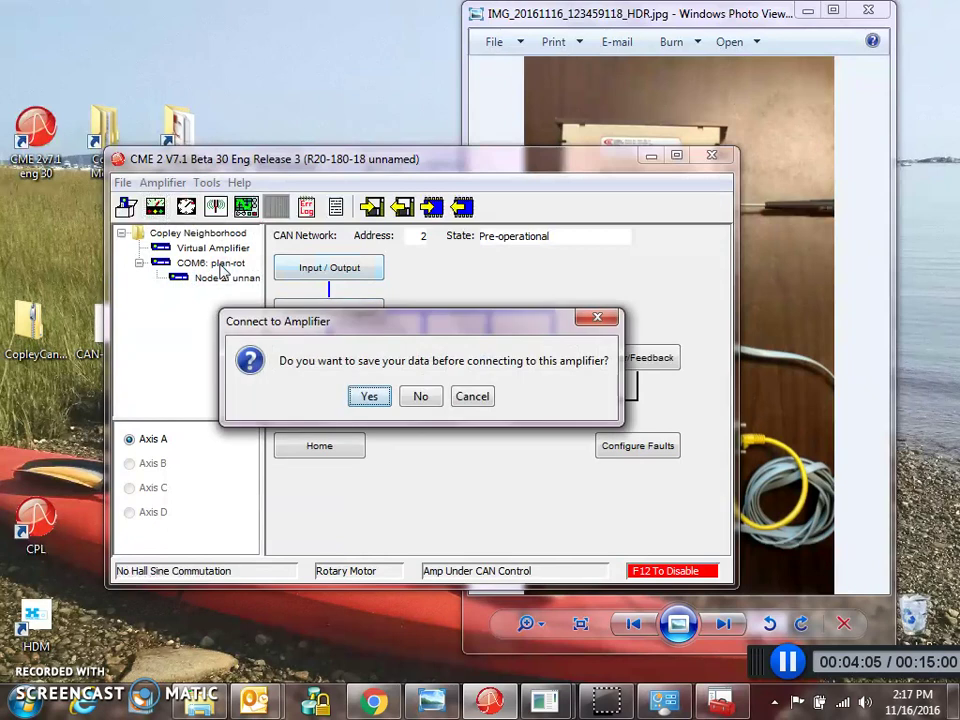
# Step: Switch to COM6 without saving, then rerun Basic Setup keeping CAN as the command source
pyautogui.click(420, 396)
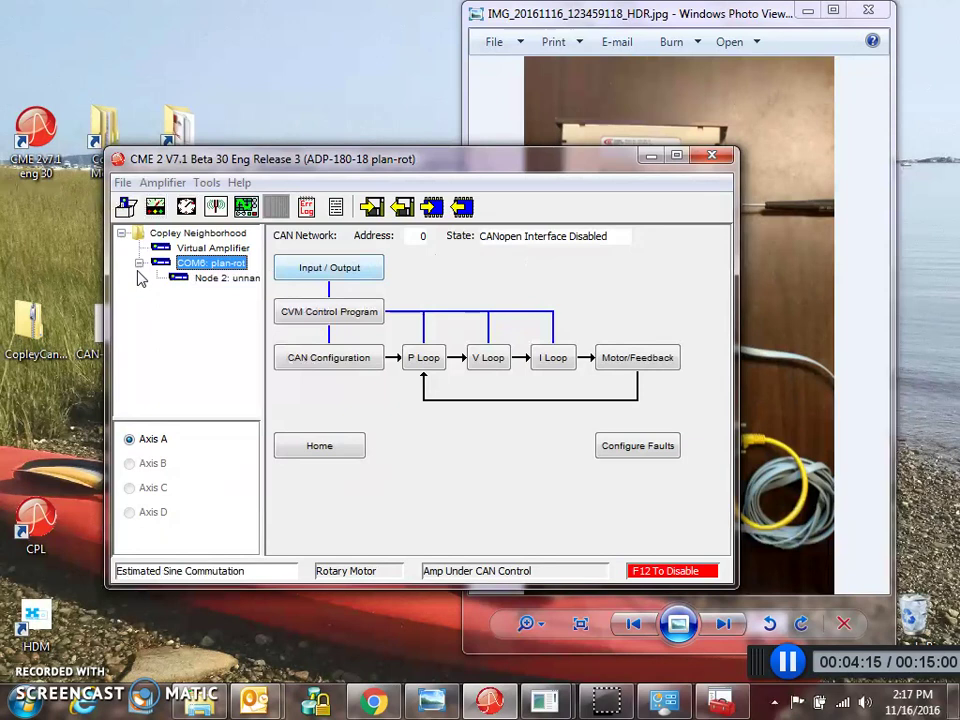
pyautogui.click(125, 206)
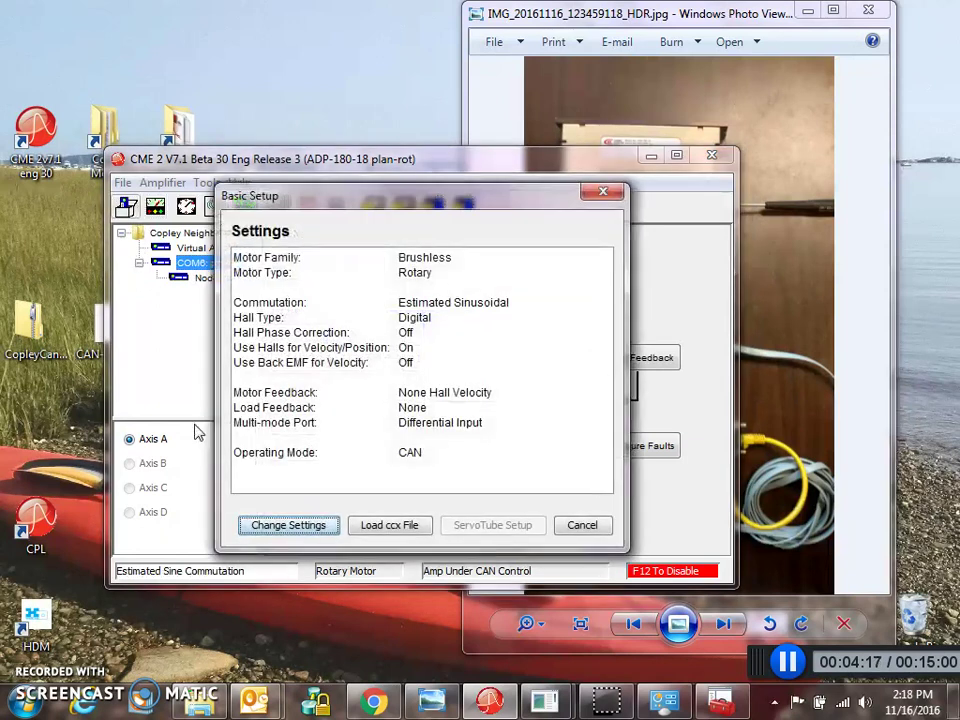
pyautogui.click(284, 527)
pyautogui.click(566, 510)
pyautogui.click(567, 511)
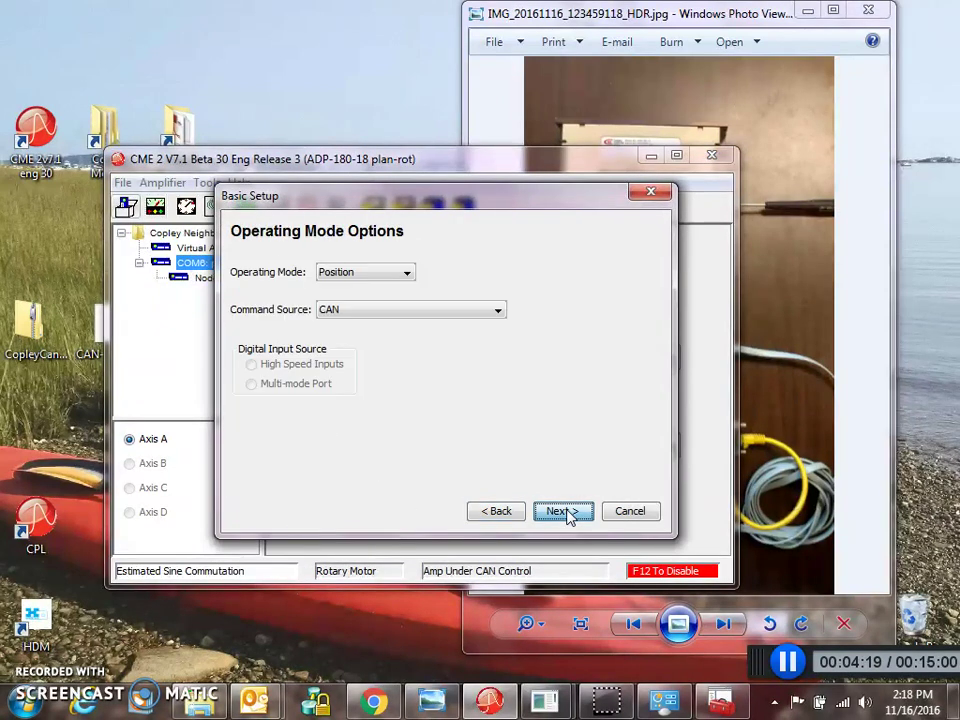
pyautogui.click(460, 312)
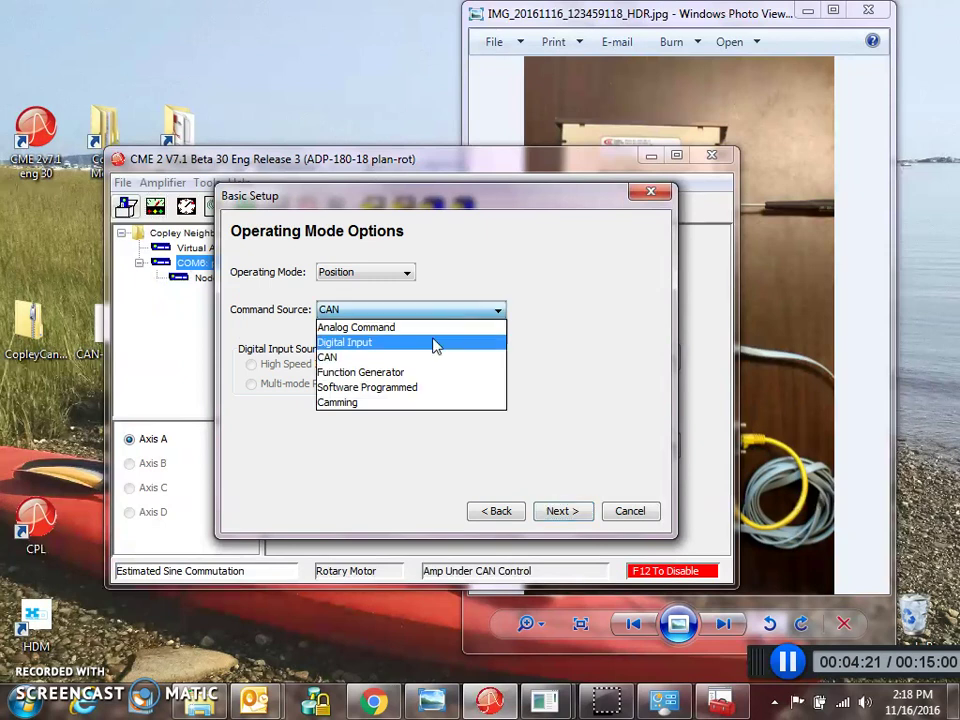
pyautogui.click(422, 358)
pyautogui.click(562, 512)
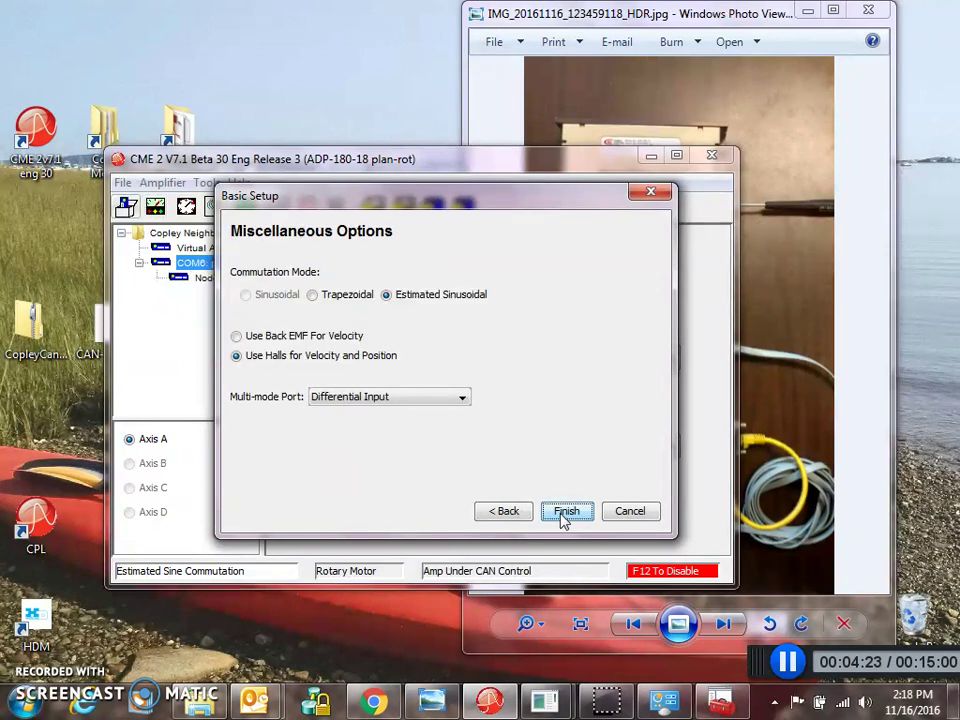
pyautogui.click(564, 512)
pyautogui.click(418, 408)
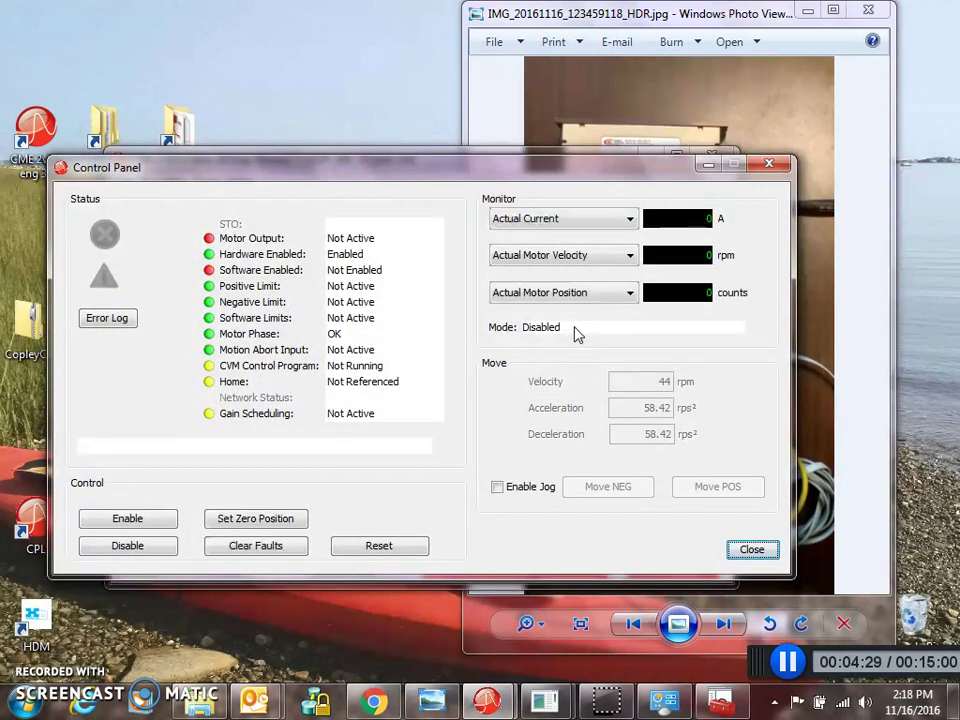
# Step: Software-enable the COM6 drive from its Control Panel, then return to the CME 2 main window
pyautogui.moveTo(557, 175); pyautogui.dragTo(502, 304)
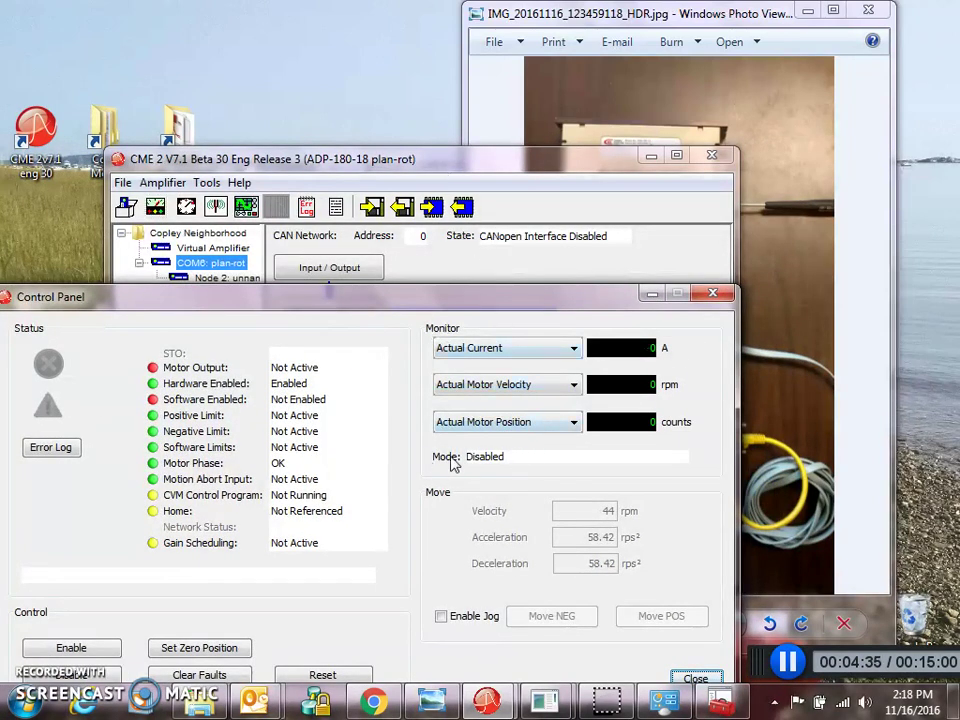
pyautogui.click(64, 648)
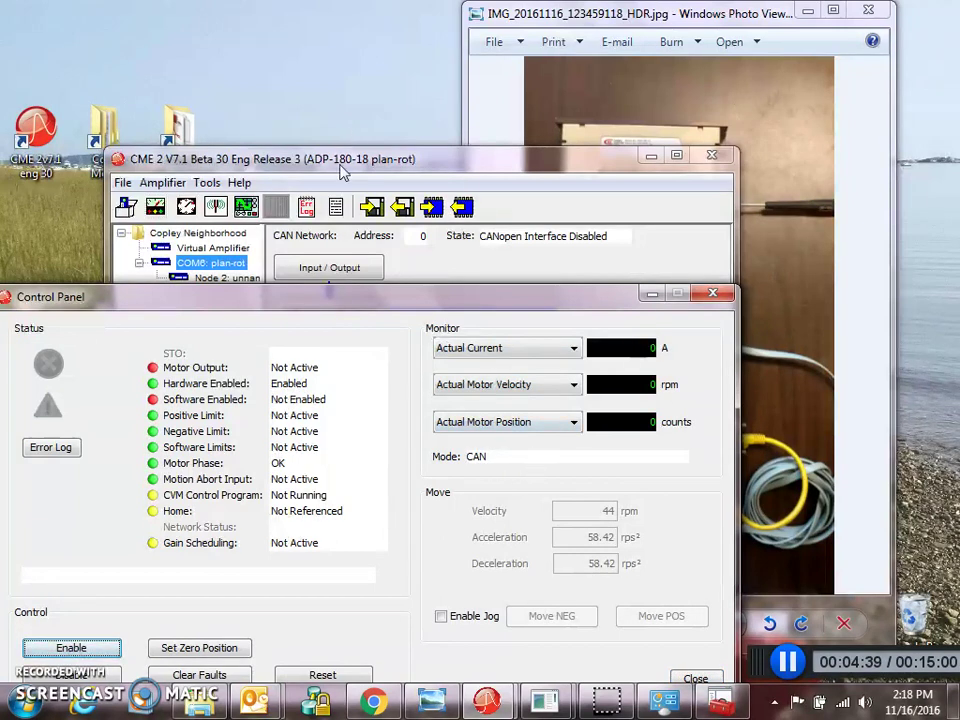
pyautogui.moveTo(343, 168); pyautogui.dragTo(343, 135)
pyautogui.click(93, 390)
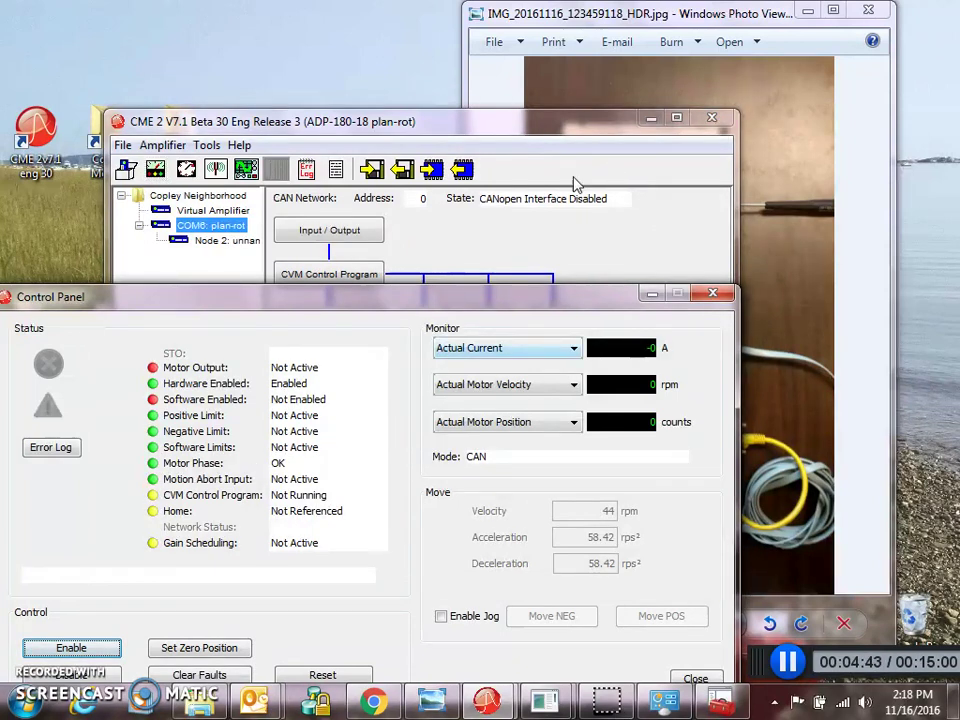
pyautogui.click(463, 256)
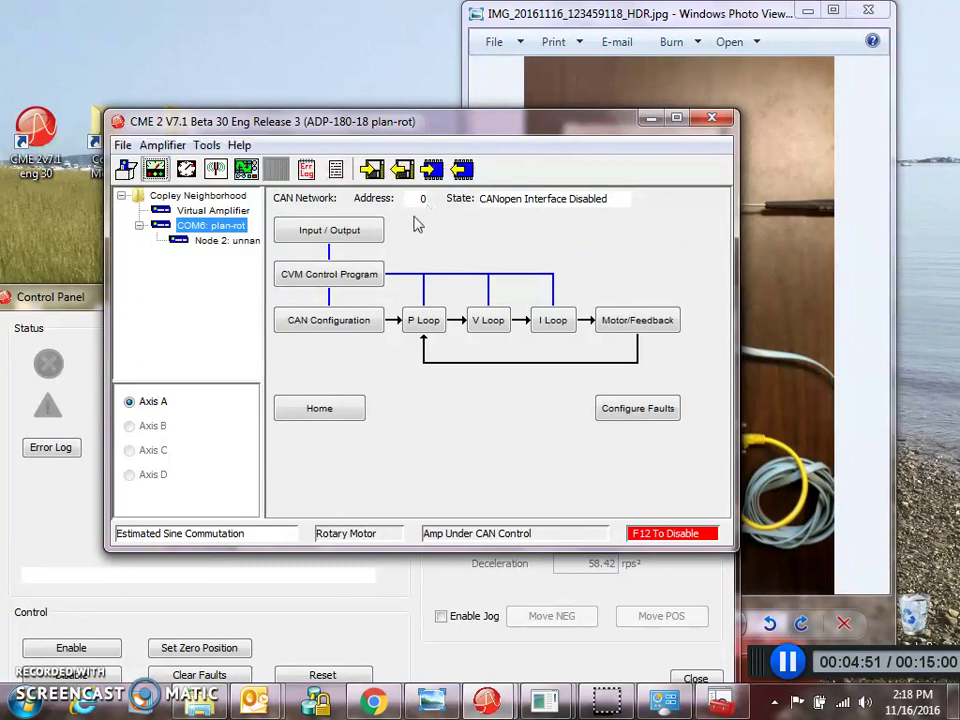
# Step: In CAN Configuration with switch address 1, Save & Reset so the drive returns Pre-operational
pyautogui.click(317, 326)
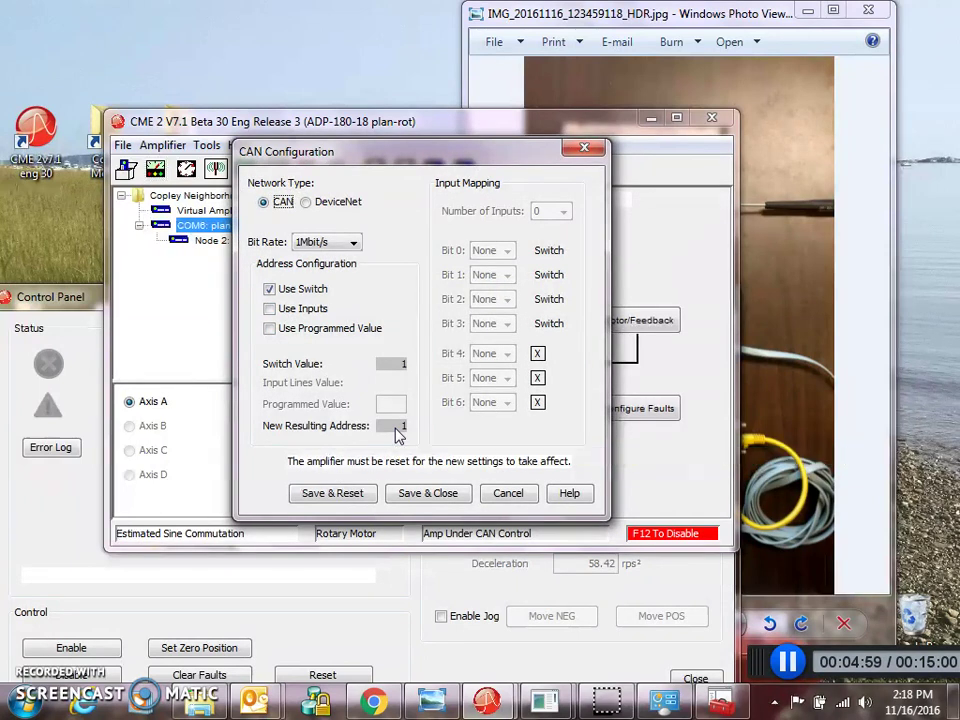
pyautogui.moveTo(439, 165); pyautogui.dragTo(302, 287)
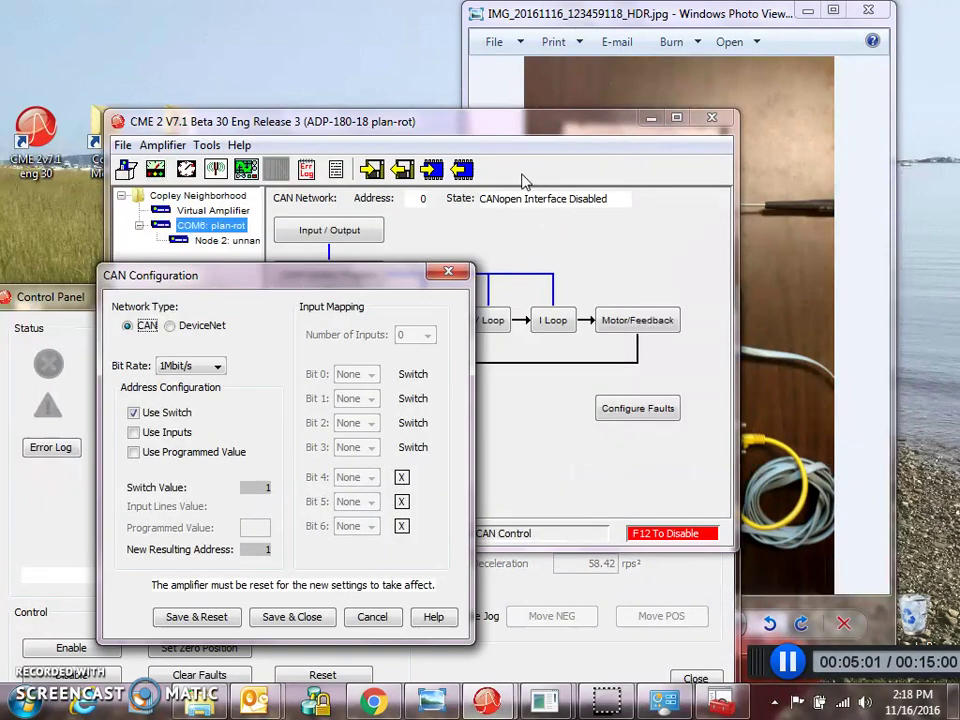
pyautogui.click(192, 619)
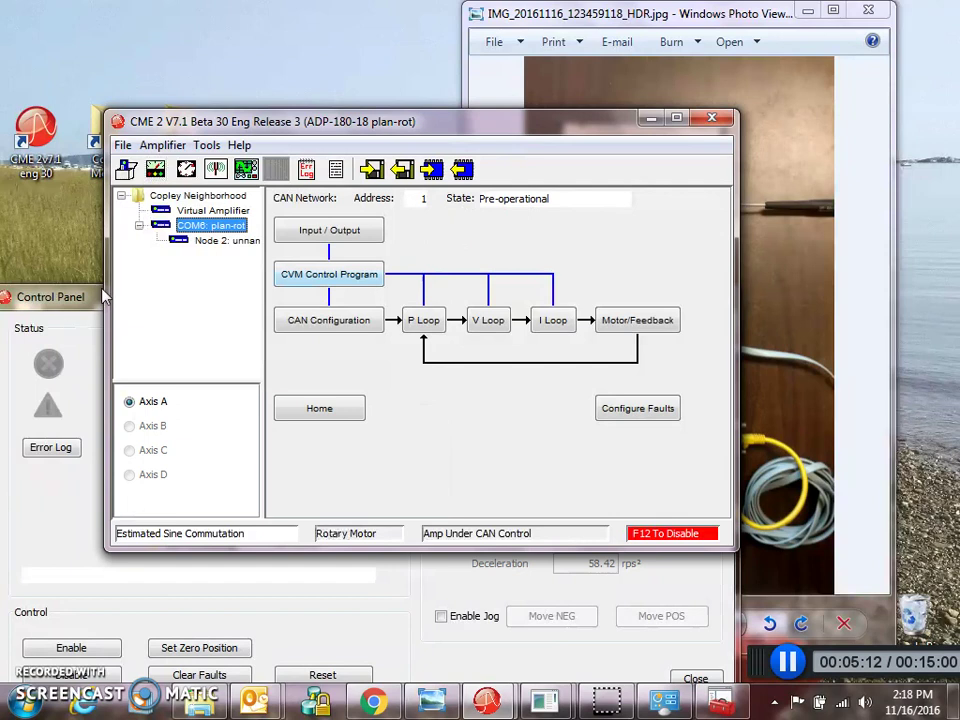
pyautogui.moveTo(105, 296); pyautogui.dragTo(205, 229)
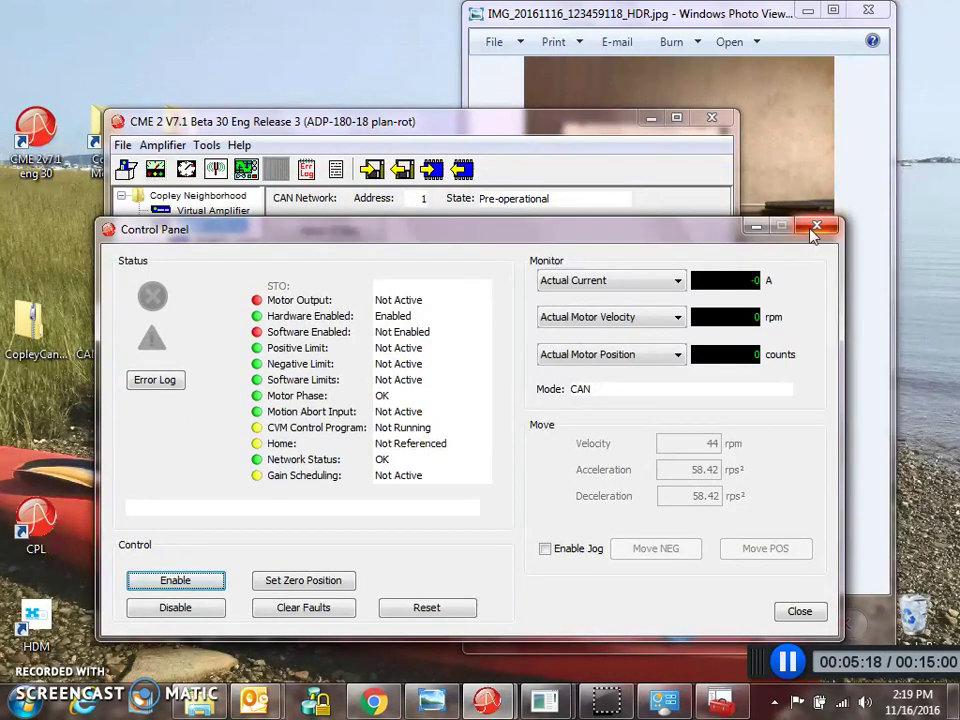
# Step: Close the amplifier control panel and centre the CME 2 main window on screen
pyautogui.click(815, 230)
pyautogui.moveTo(312, 128); pyautogui.dragTo(173, 139)
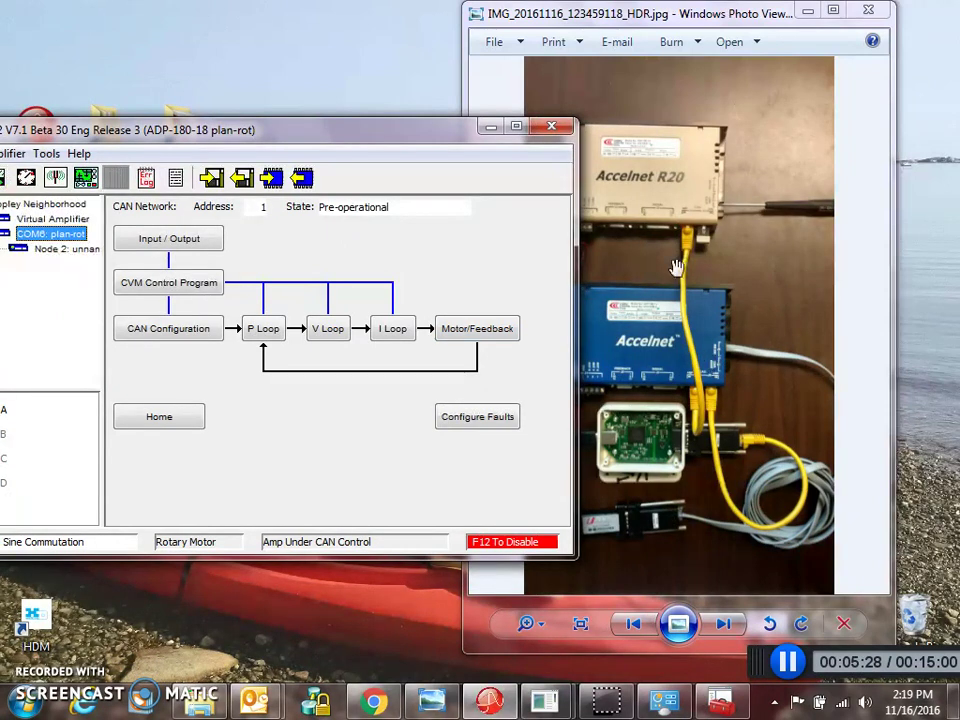
pyautogui.moveTo(369, 129); pyautogui.dragTo(575, 115)
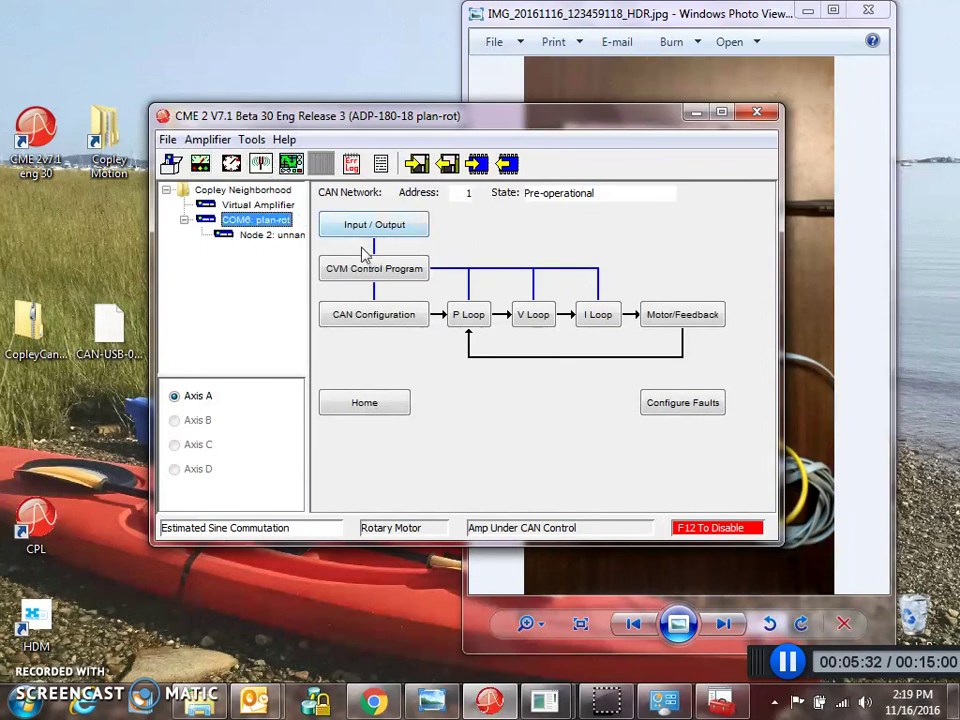
# Step: Run the Communications Wizard without saving, choosing CAN Network with Copley adapter, channel 0, 1 Mbit/s
pyautogui.click(253, 141)
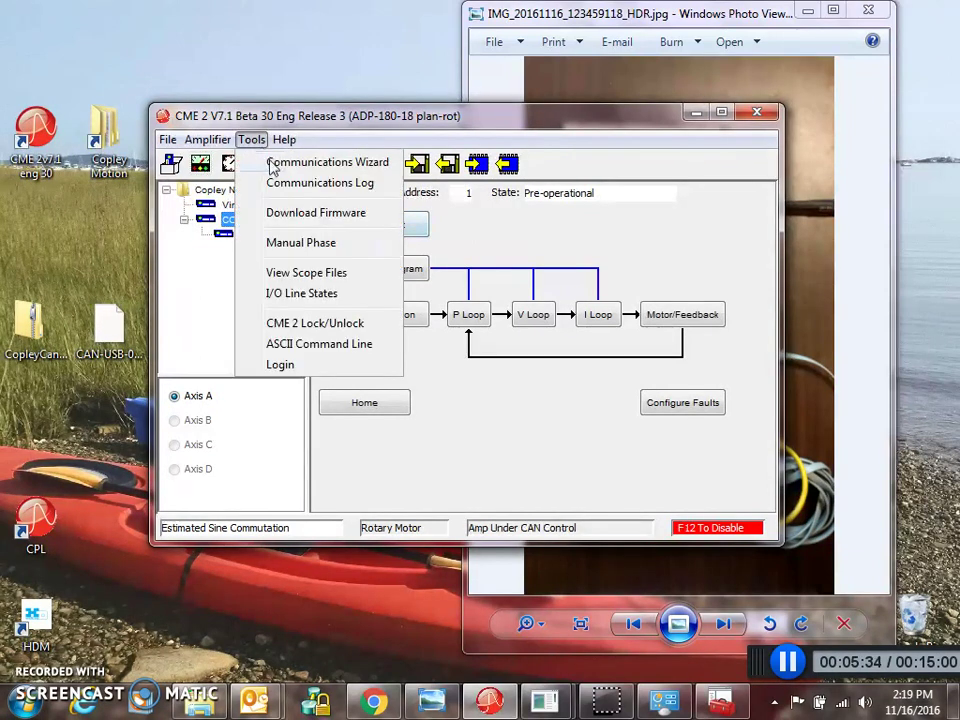
pyautogui.click(271, 164)
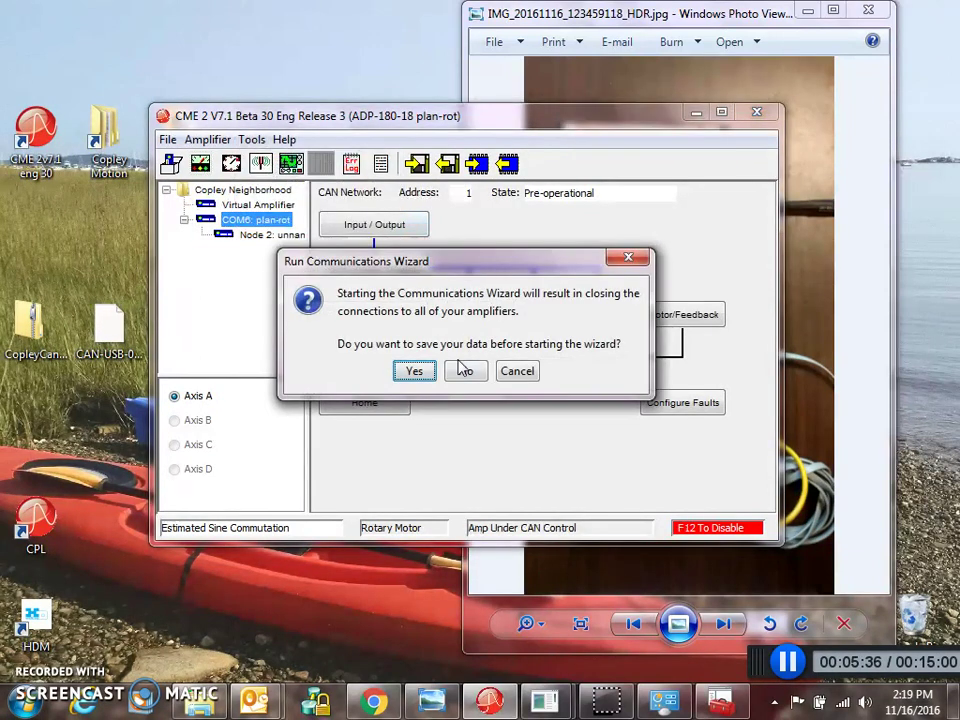
pyautogui.click(464, 372)
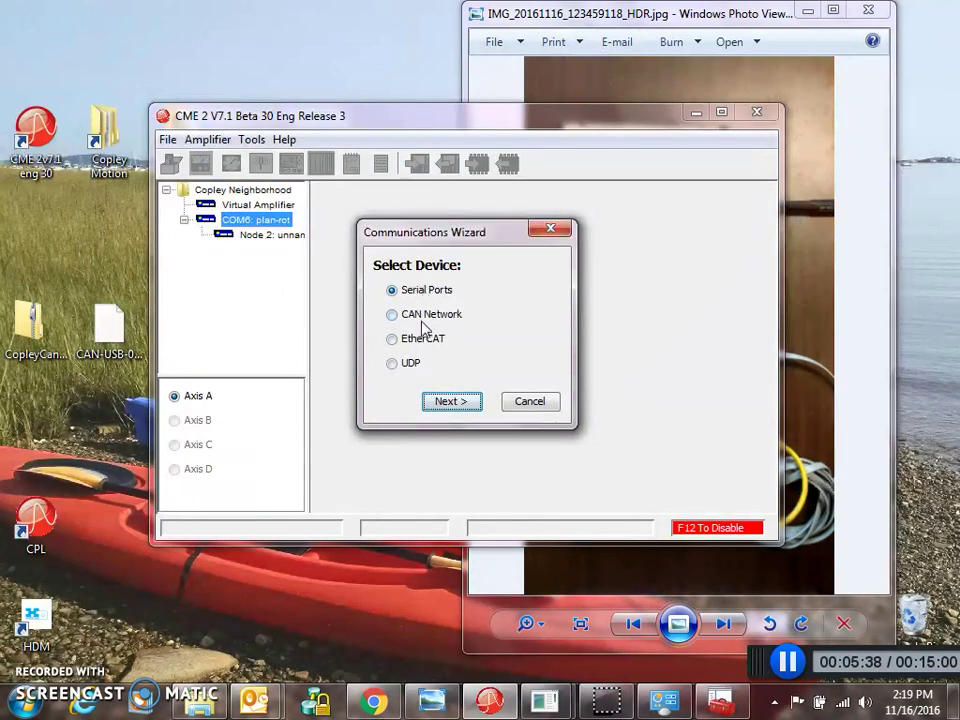
pyautogui.click(424, 316)
pyautogui.click(452, 402)
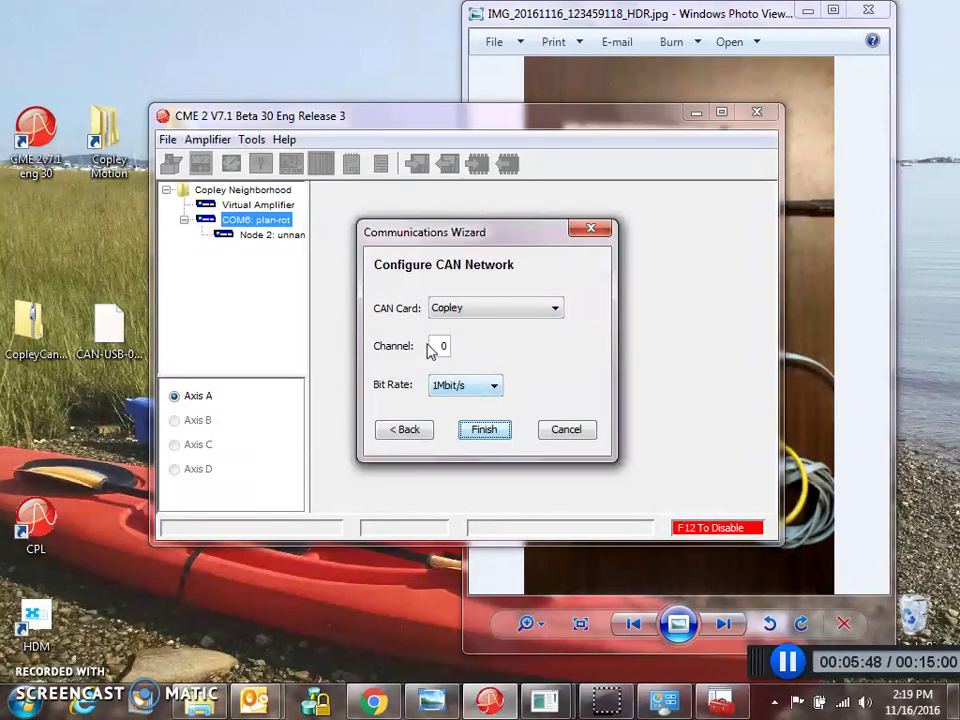
pyautogui.click(485, 430)
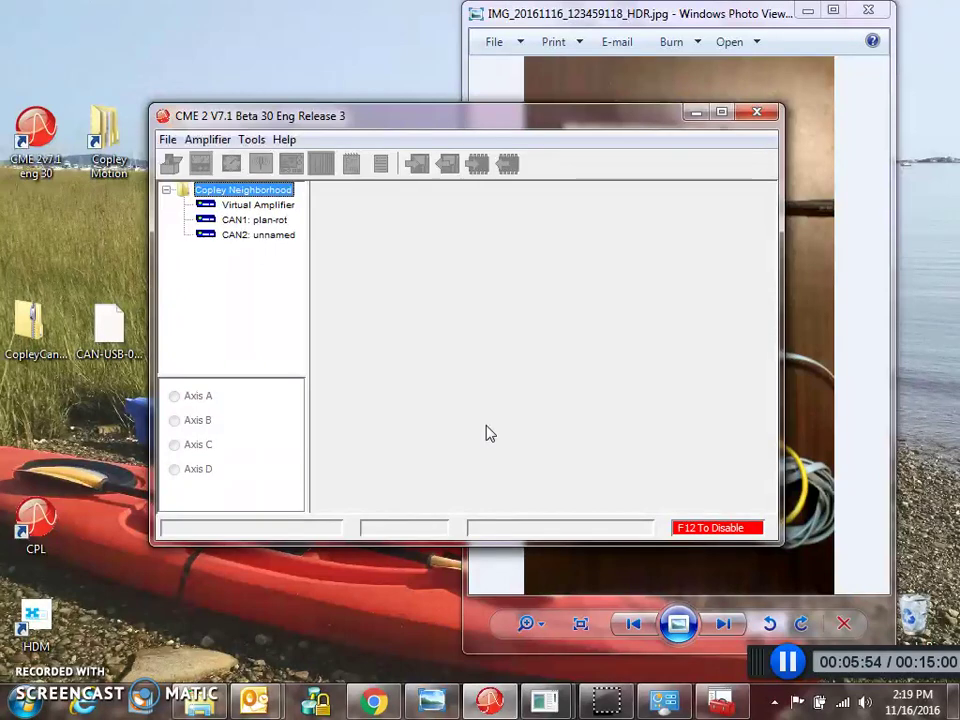
# Step: Connect to CAN1 plan-rot, then to the CAN2 drive at address 2 without saving data
pyautogui.click(252, 223)
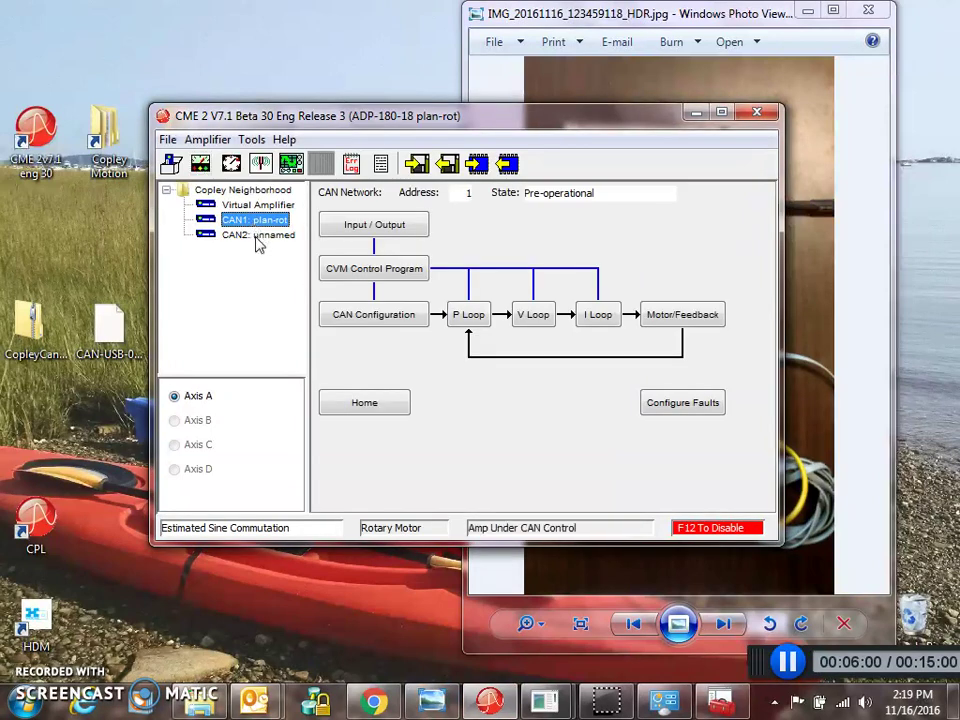
pyautogui.click(256, 238)
pyautogui.click(465, 353)
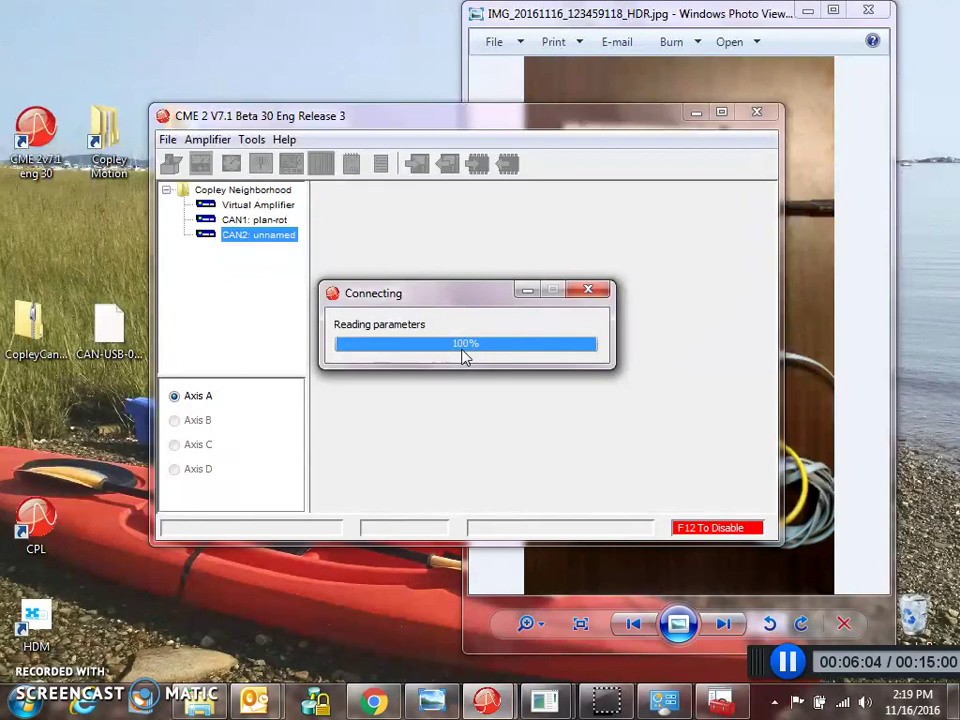
pyautogui.moveTo(409, 124); pyautogui.dragTo(510, 94)
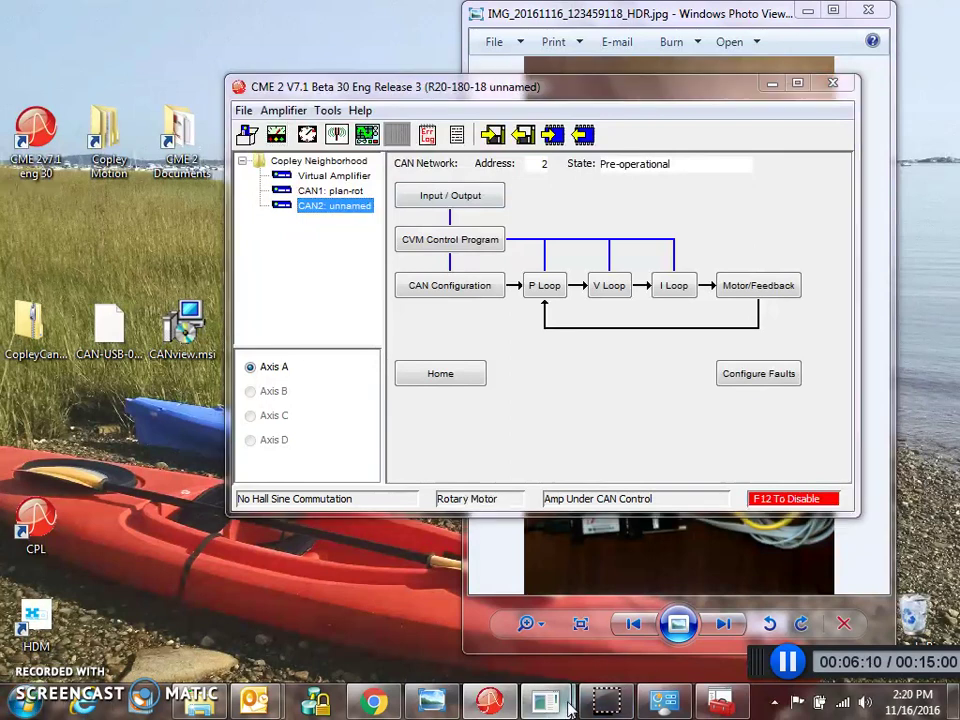
# Step: Bring CANview forward beside CME 2 and start capturing CAN messages
pyautogui.moveTo(545, 700)
pyautogui.click(510, 542)
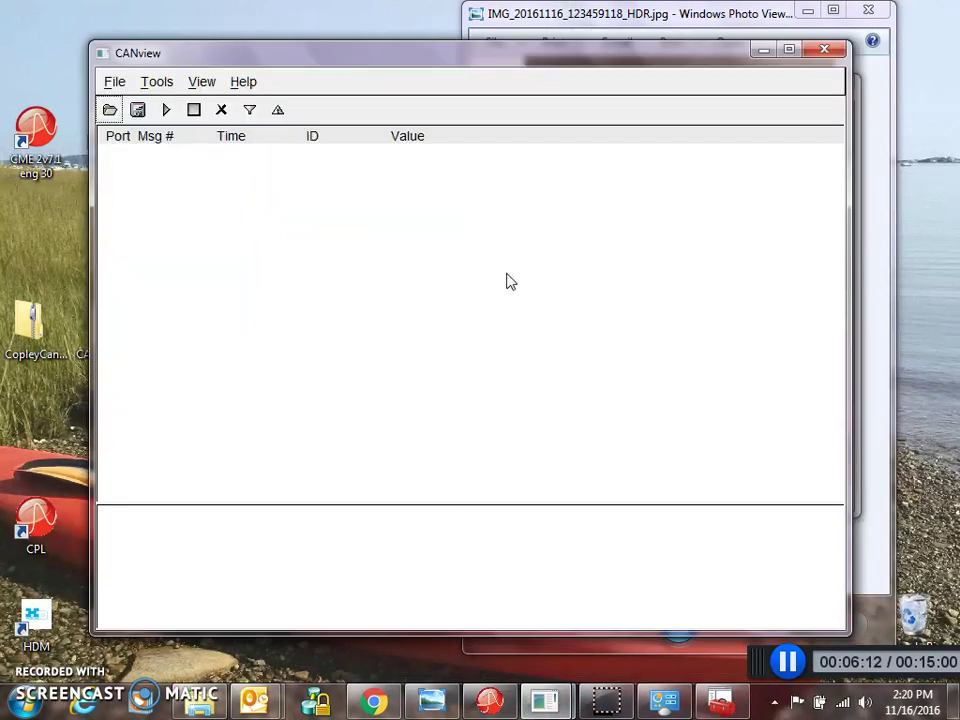
pyautogui.moveTo(493, 57); pyautogui.dragTo(425, 257)
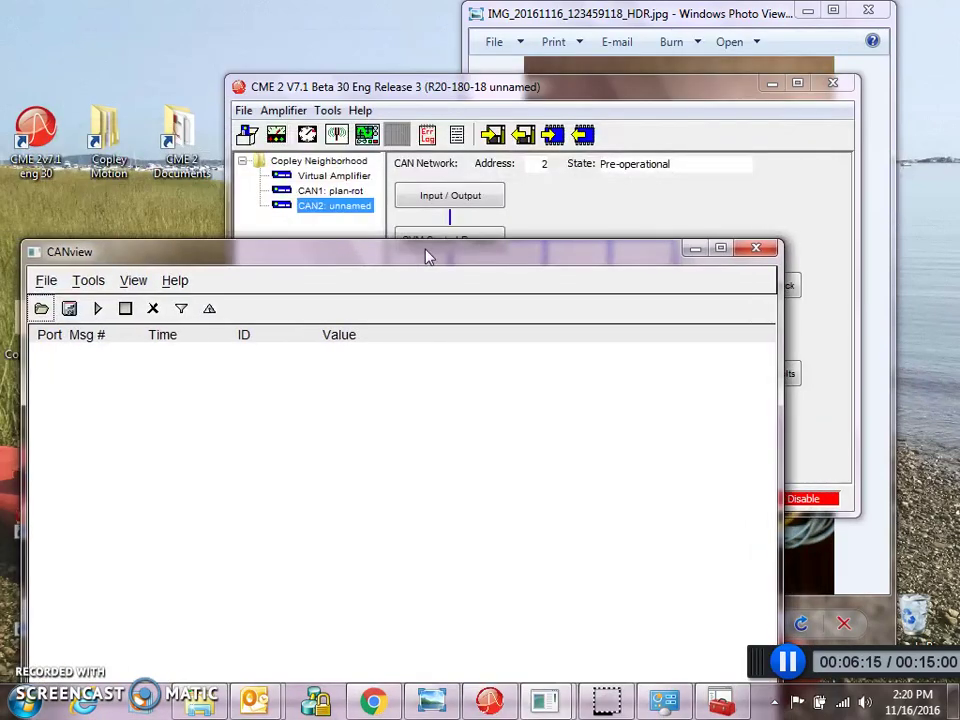
pyautogui.click(98, 309)
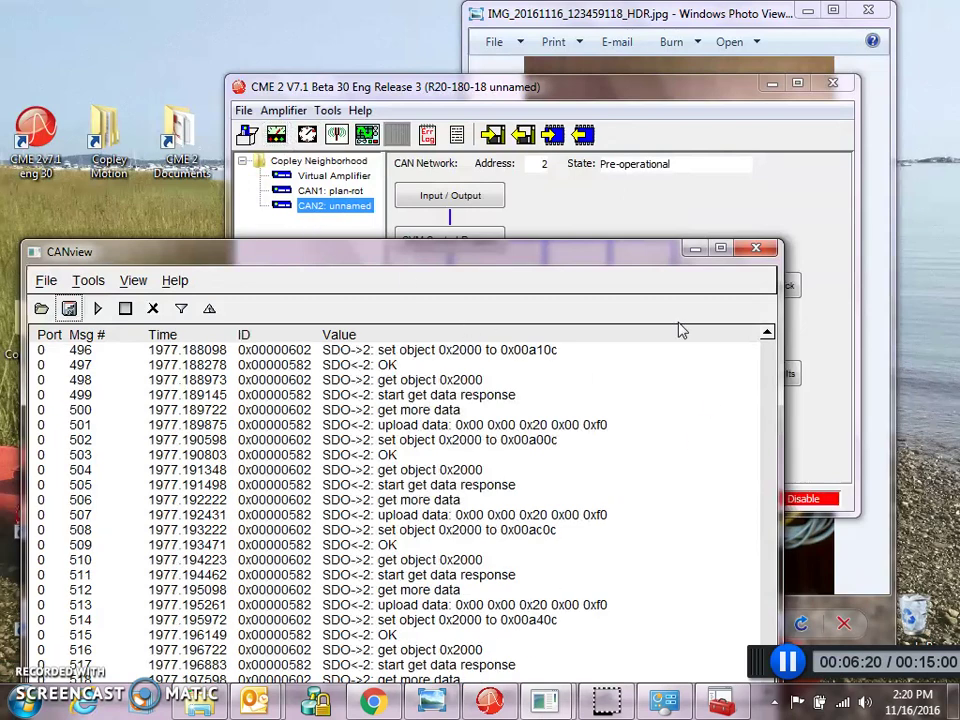
# Step: Open and close the amplifier control panel to generate SDO traffic, then reposition CANview
pyautogui.click(247, 134)
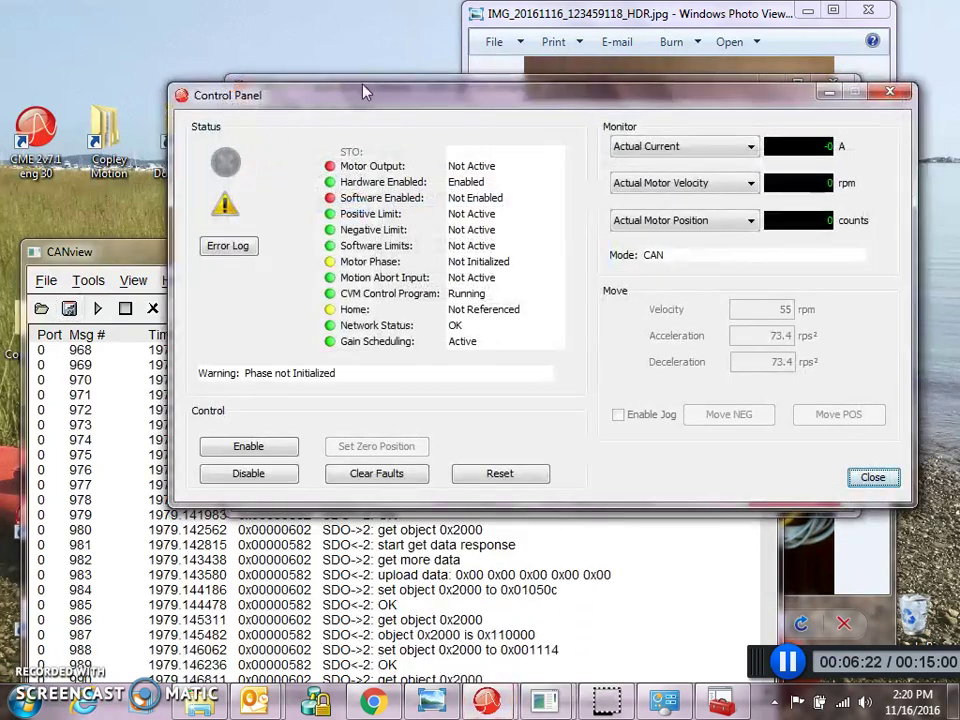
pyautogui.moveTo(369, 100); pyautogui.dragTo(397, 36)
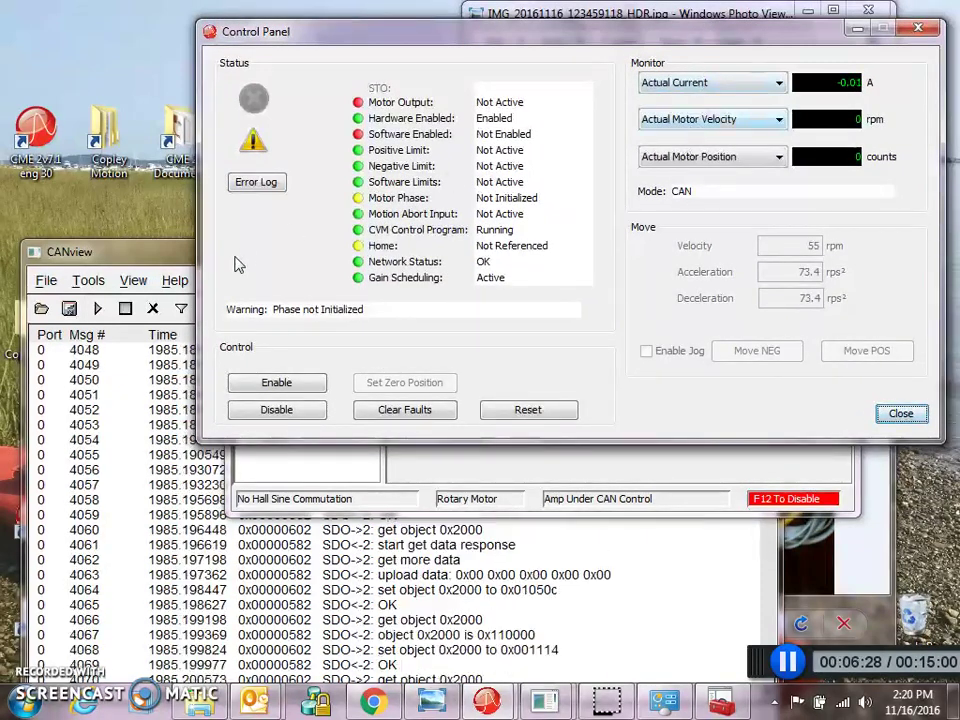
pyautogui.click(930, 30)
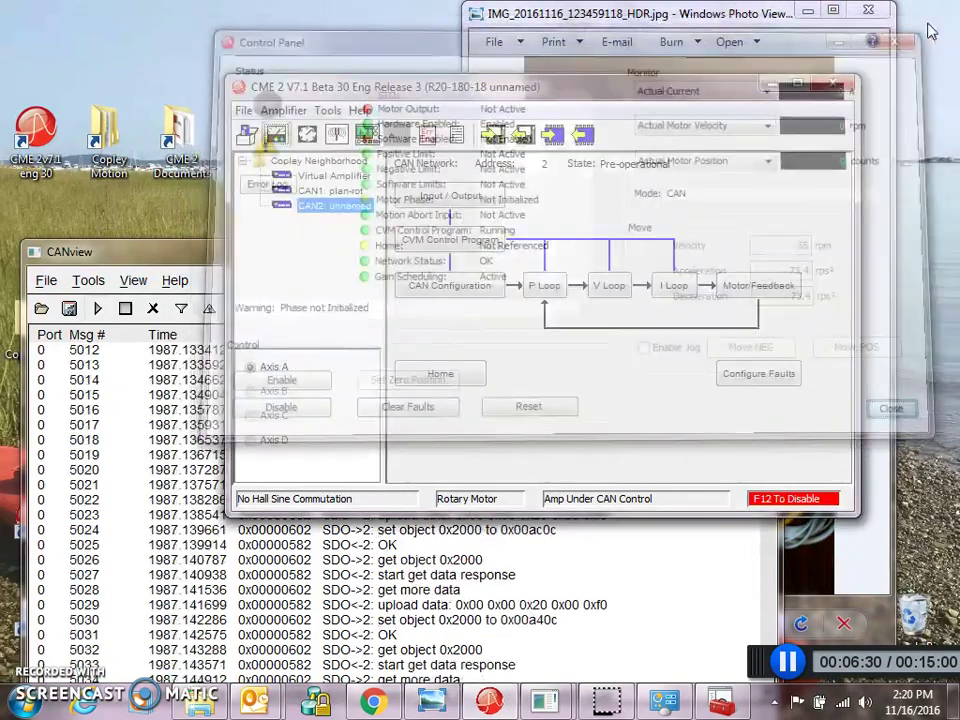
pyautogui.moveTo(210, 252); pyautogui.dragTo(188, 141)
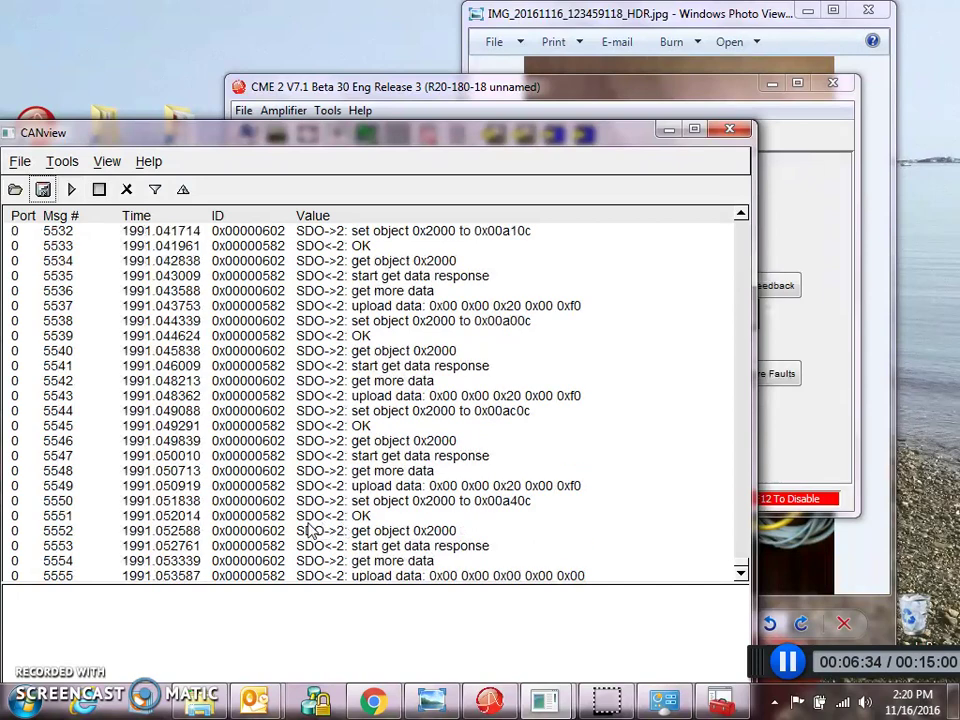
pyautogui.moveTo(636, 142); pyautogui.dragTo(666, 212)
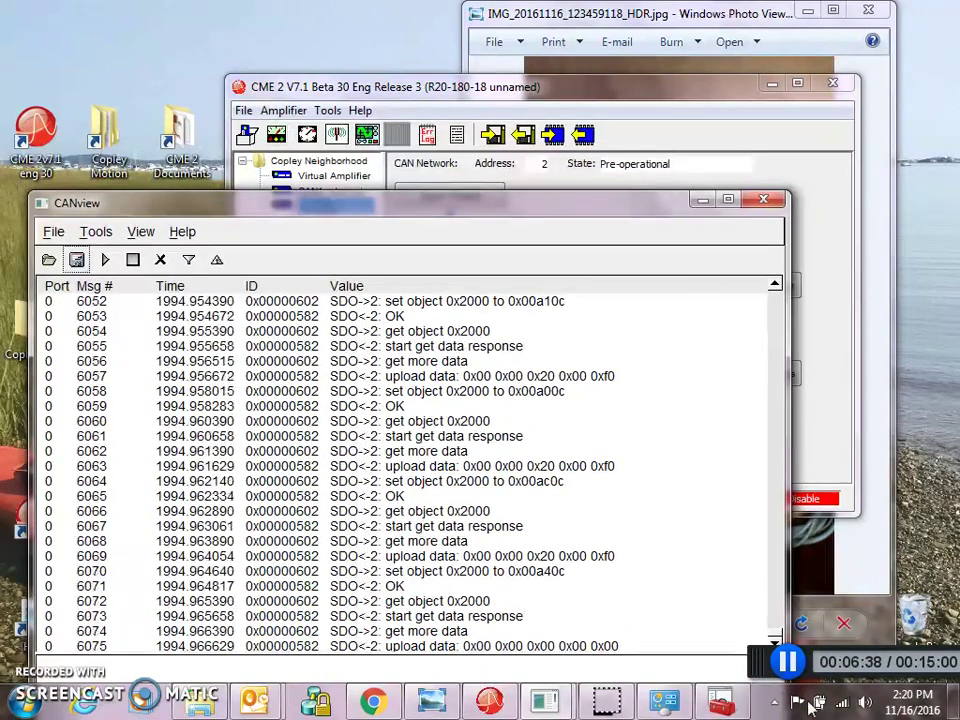